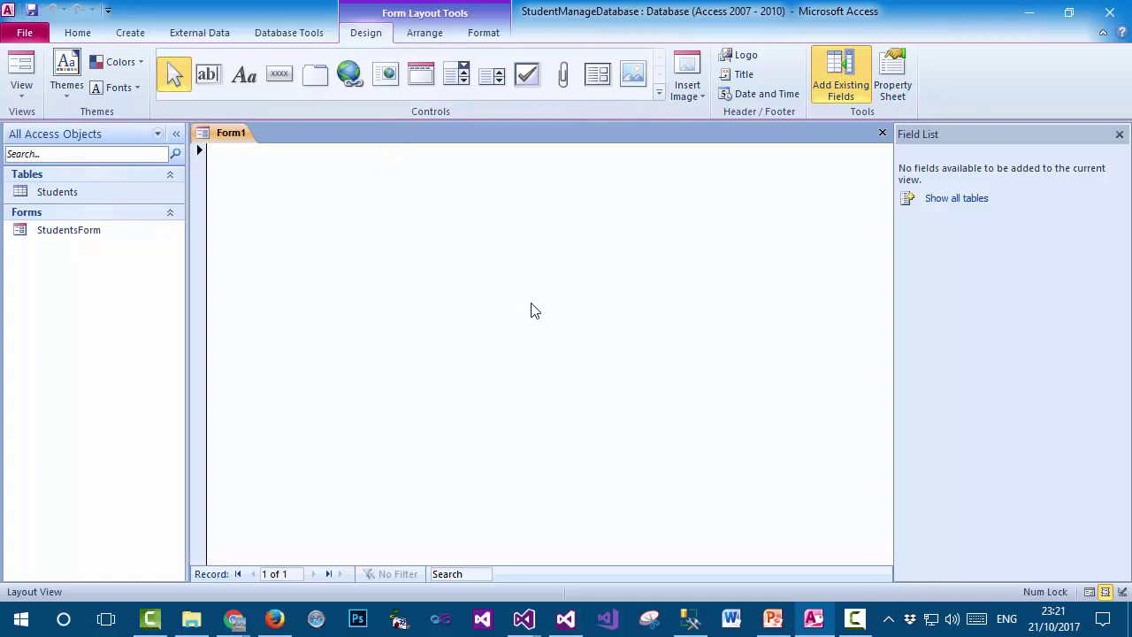
- Add a text box to the blank form and save the form as Form1
{"action": "left_click", "coordinate": [210, 76]}
{"action": "left_click", "coordinate": [337, 203]}
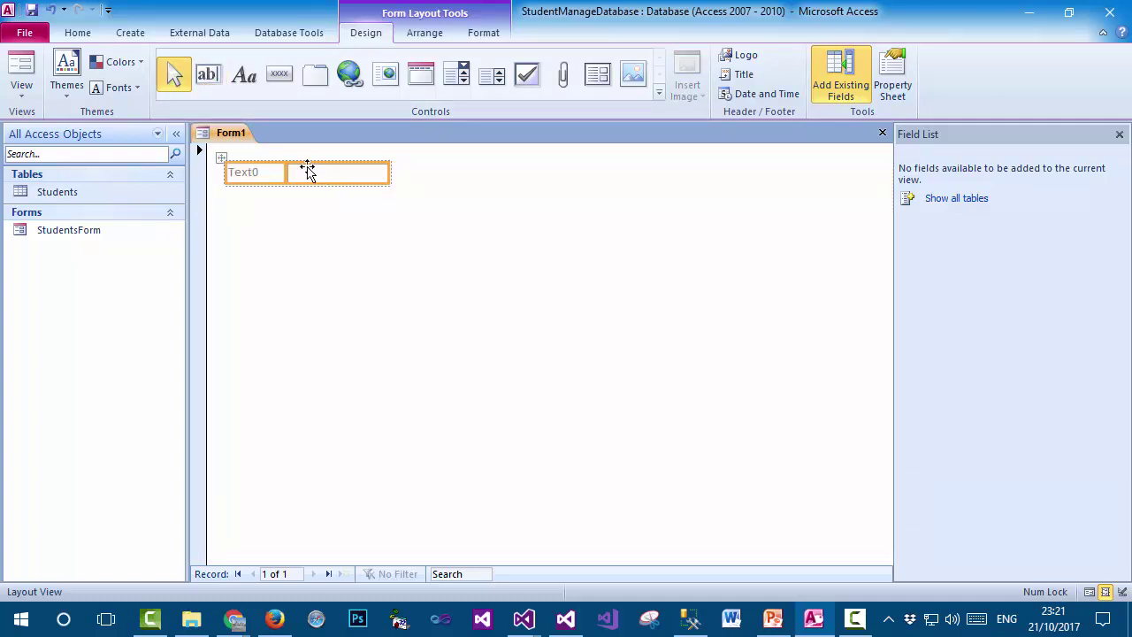
{"action": "left_click", "coordinate": [31, 10]}
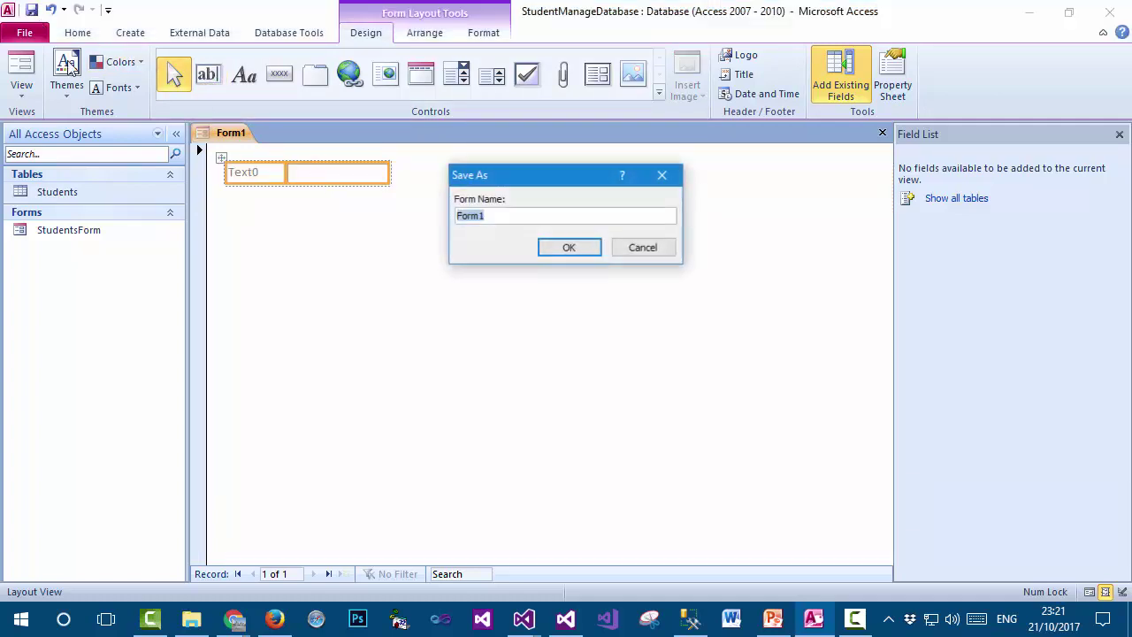
{"action": "left_click", "coordinate": [559, 251]}
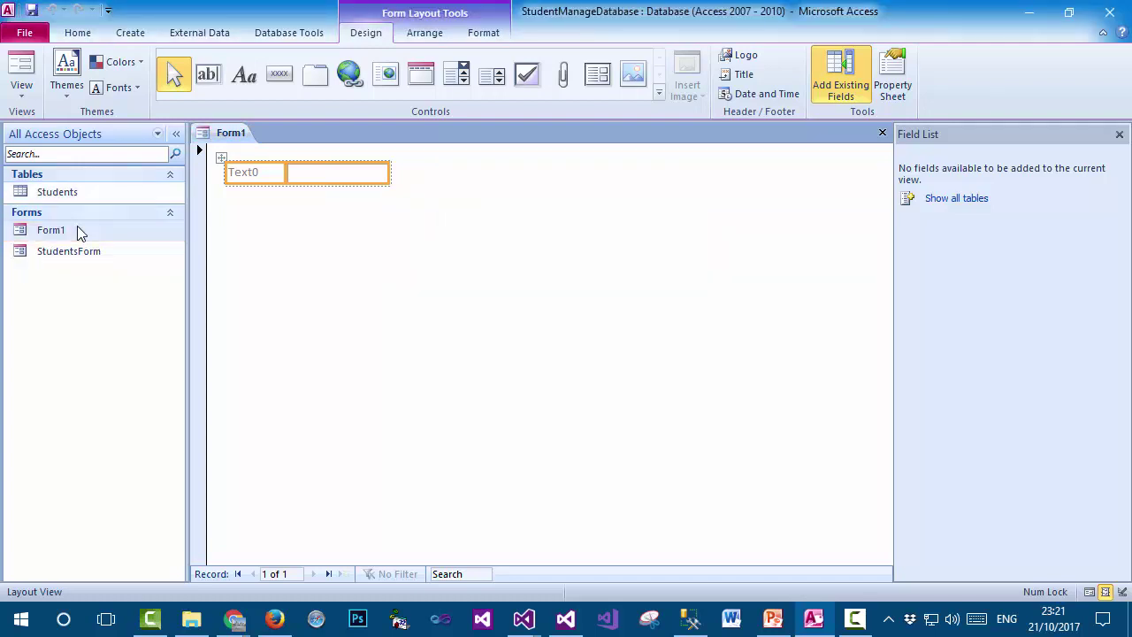
{"action": "left_click", "coordinate": [77, 229]}
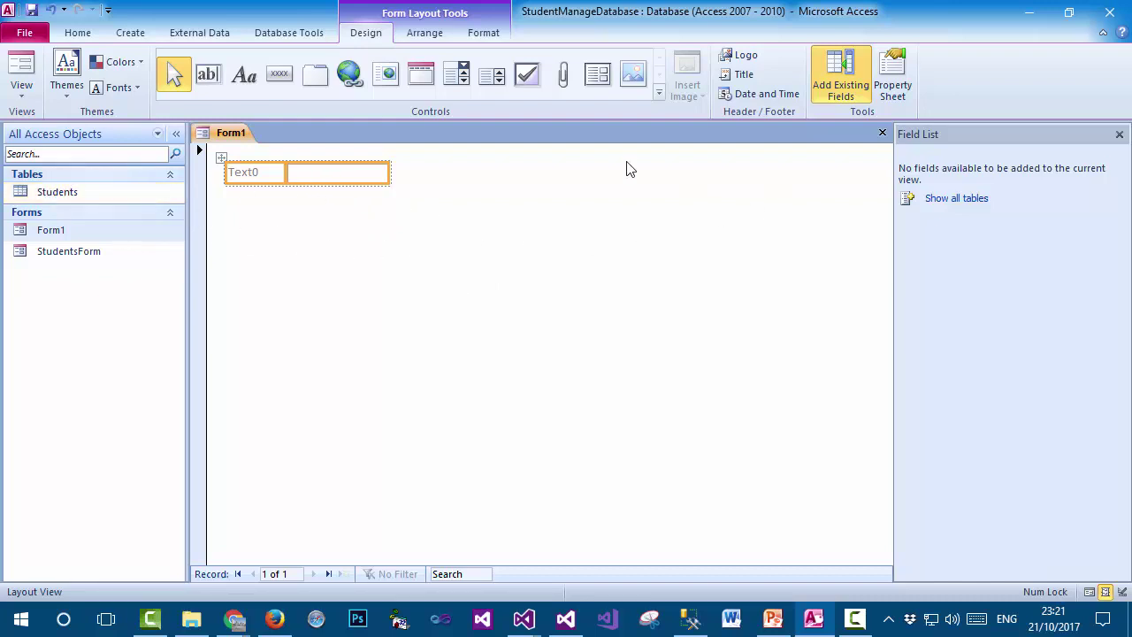
- Add two more text boxes to the form, stacked below the first one
{"action": "left_click", "coordinate": [208, 75]}
{"action": "left_click", "coordinate": [306, 197]}
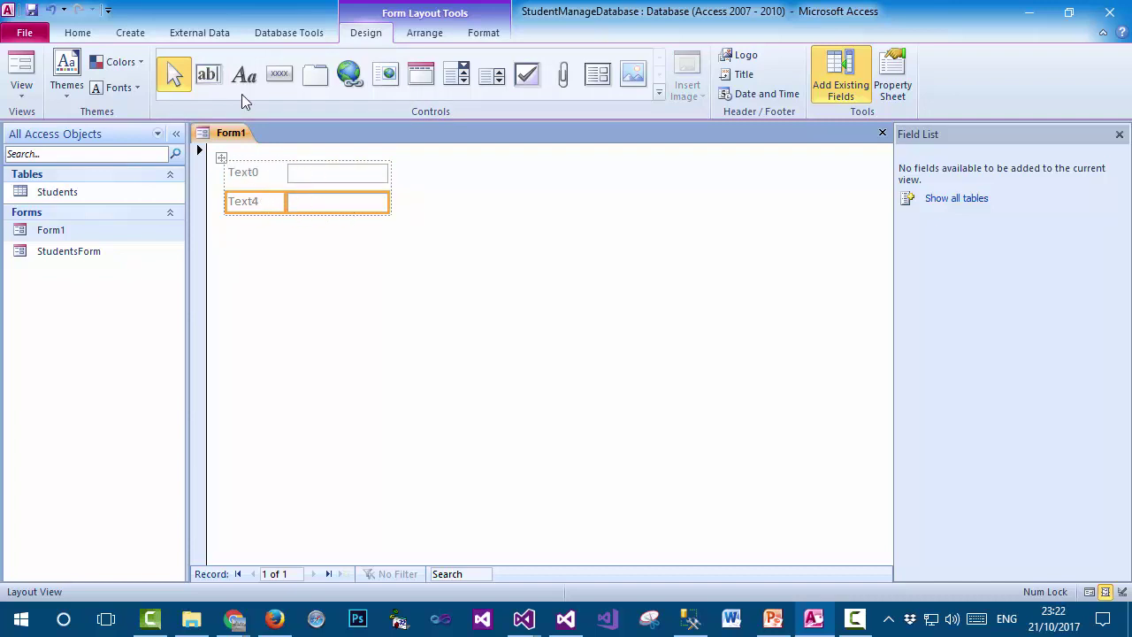
{"action": "left_click", "coordinate": [208, 75]}
{"action": "left_click", "coordinate": [291, 232]}
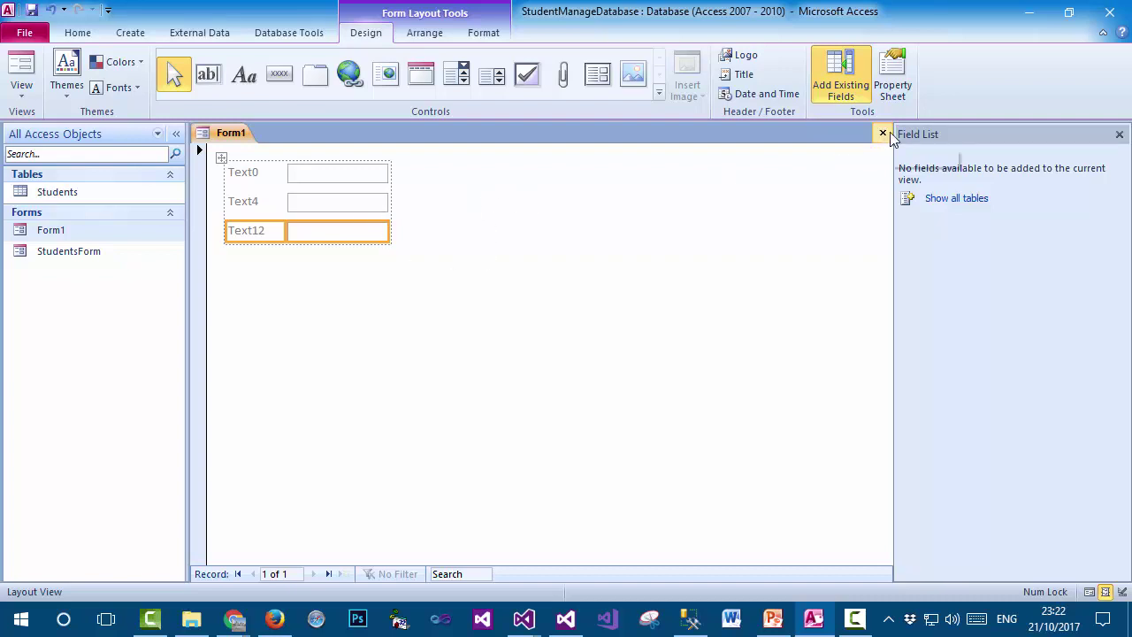
{"action": "left_click", "coordinate": [429, 265]}
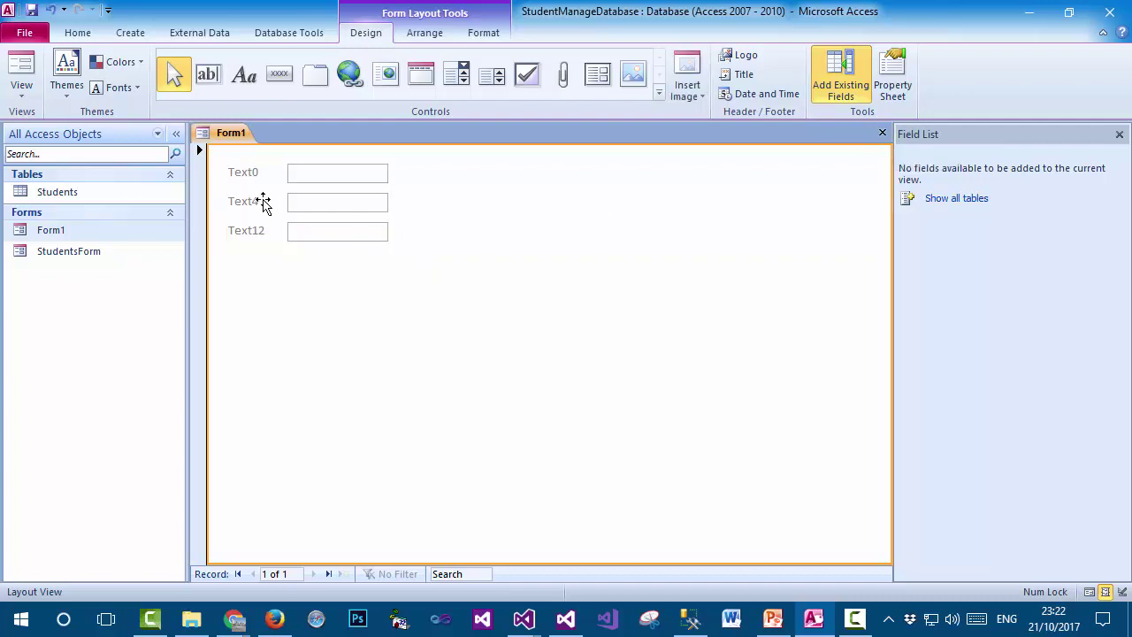
- Delete all three text boxes and their labels from the form
{"action": "left_click", "coordinate": [232, 174]}
{"action": "left_click", "coordinate": [221, 157]}
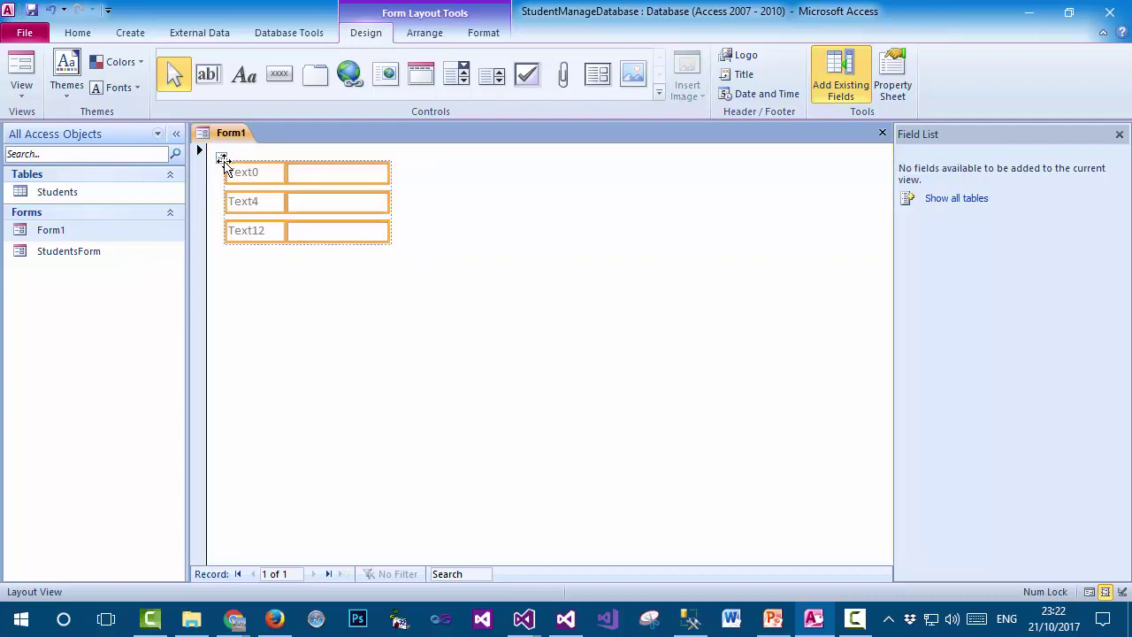
{"action": "key", "text": "Delete"}
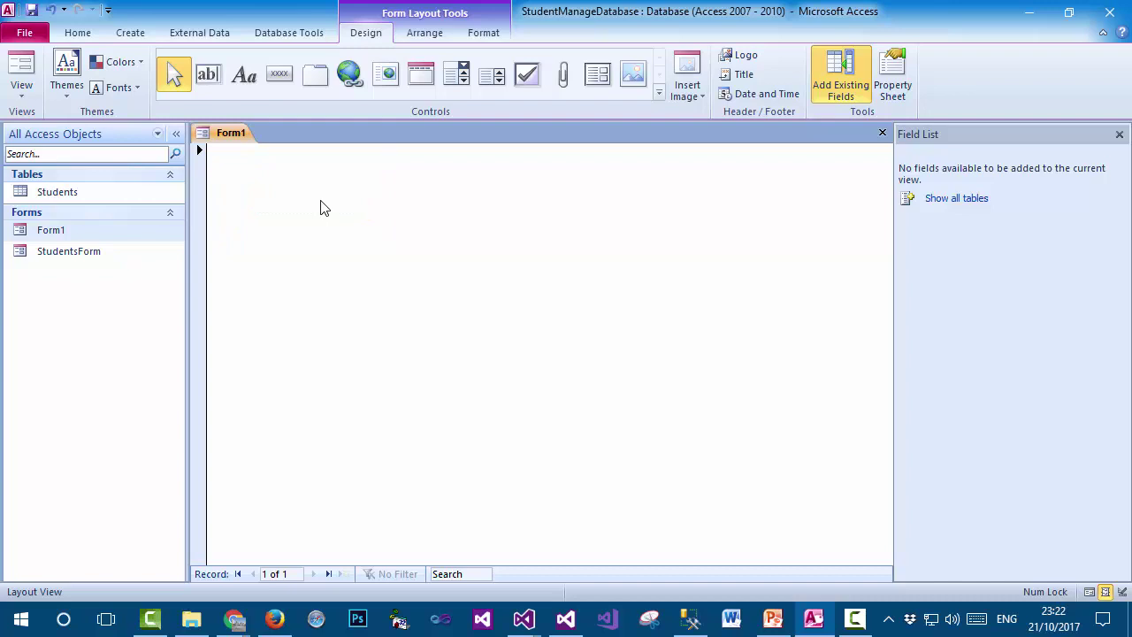
- Set the form's Record Source property to the Students table
{"action": "right_click", "coordinate": [366, 232]}
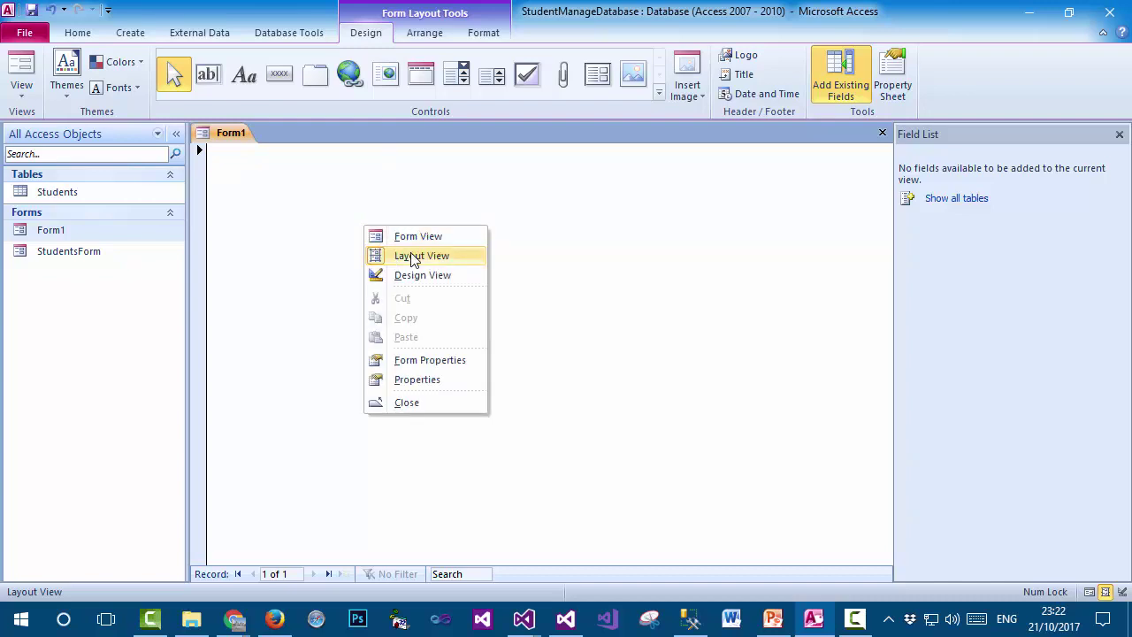
{"action": "left_click", "coordinate": [394, 220]}
{"action": "right_click", "coordinate": [395, 214]}
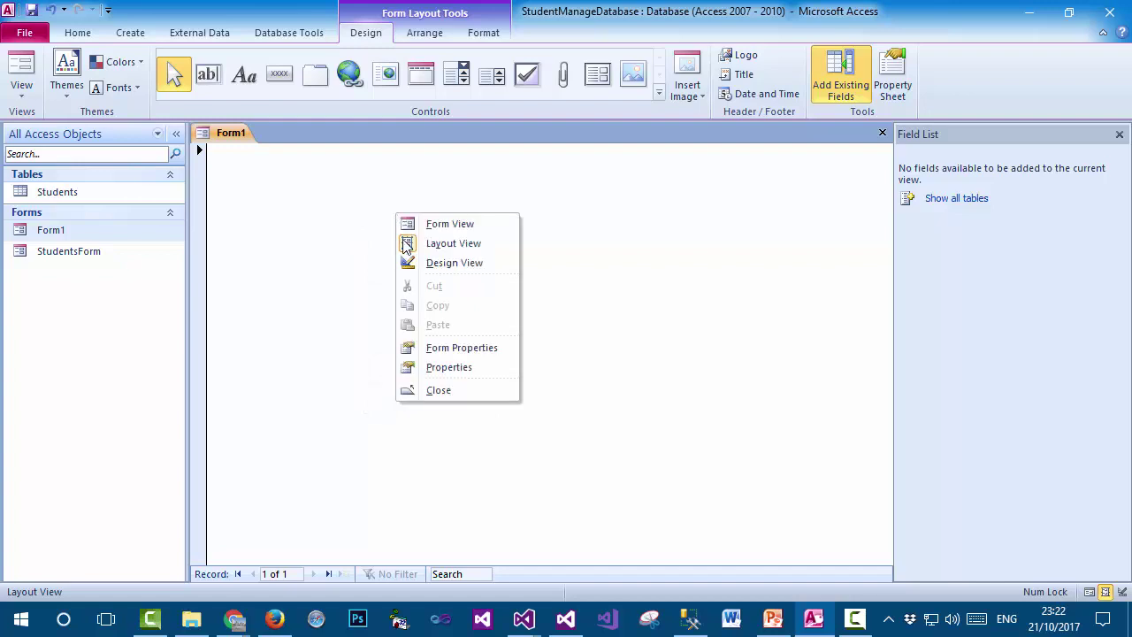
{"action": "left_click", "coordinate": [446, 348]}
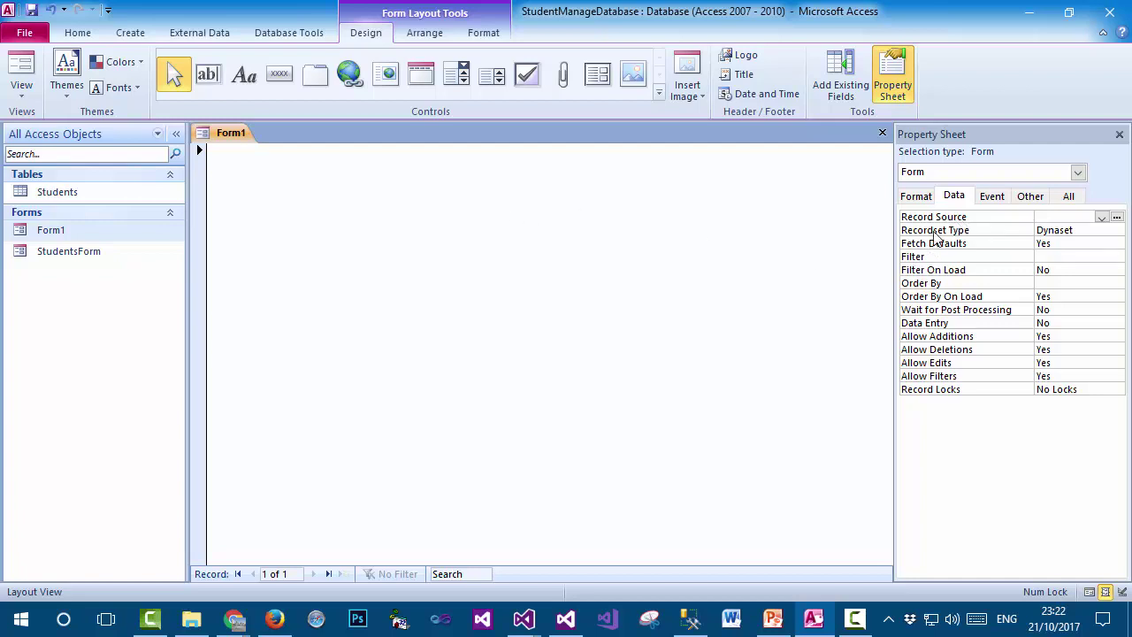
{"action": "left_click", "coordinate": [1101, 219]}
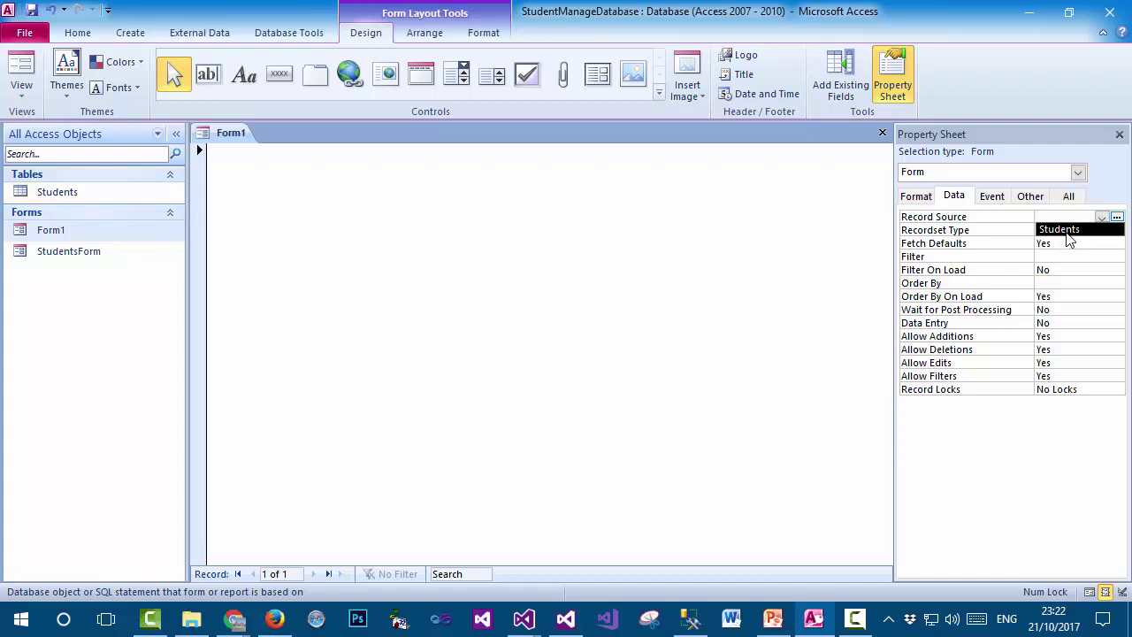
{"action": "left_click", "coordinate": [1066, 234]}
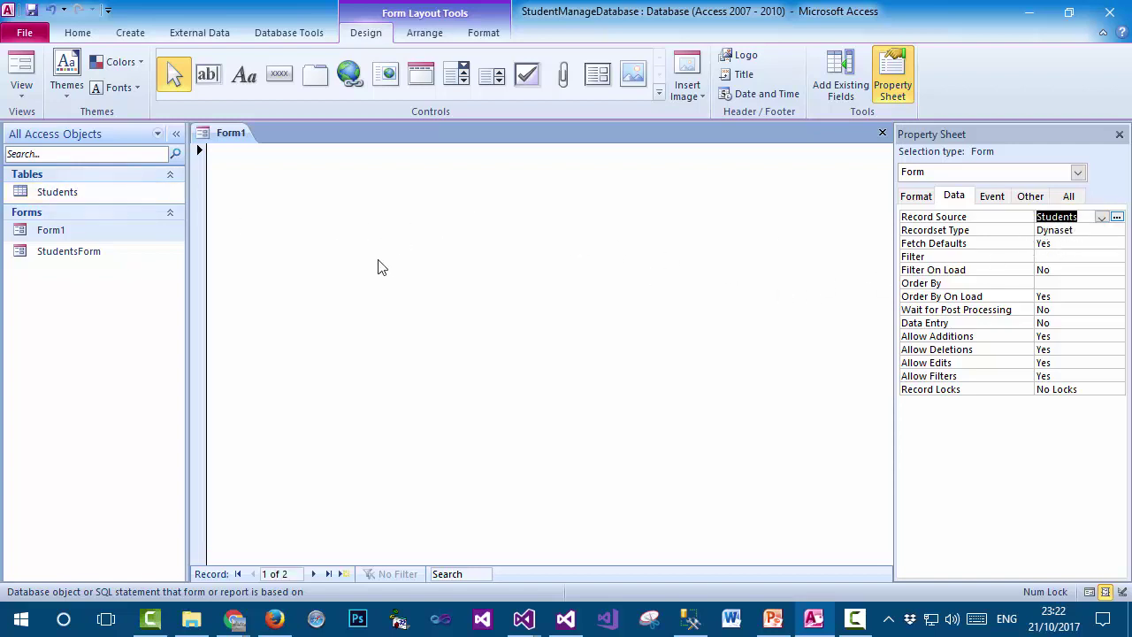
- Add a text box to the form and set its Control Source to StudentId
{"action": "left_click", "coordinate": [208, 75]}
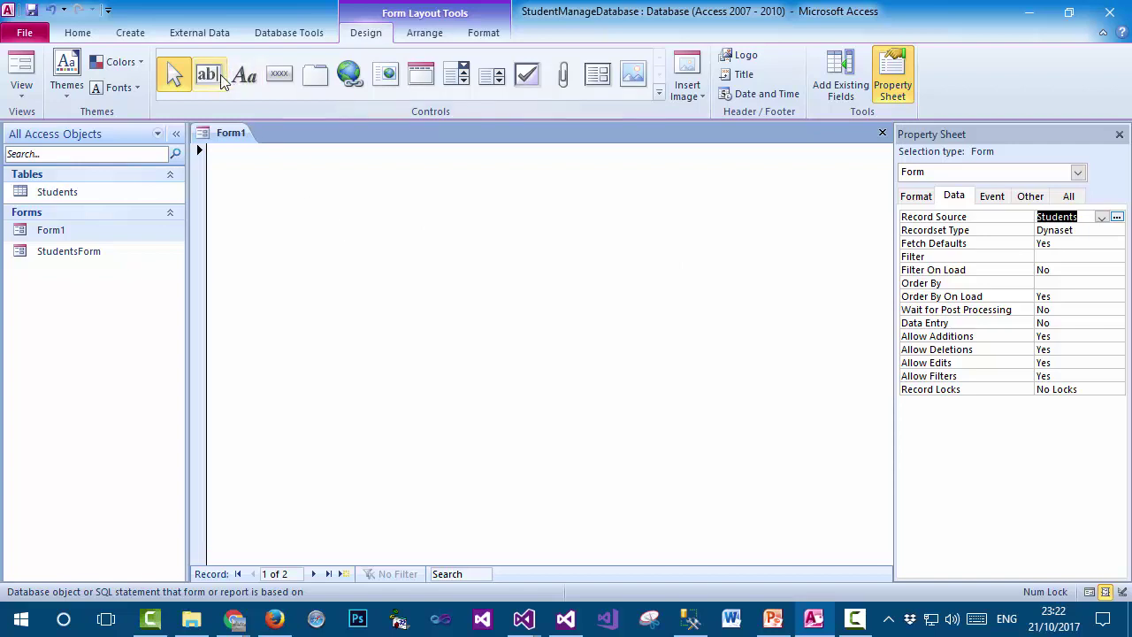
{"action": "left_click", "coordinate": [326, 194]}
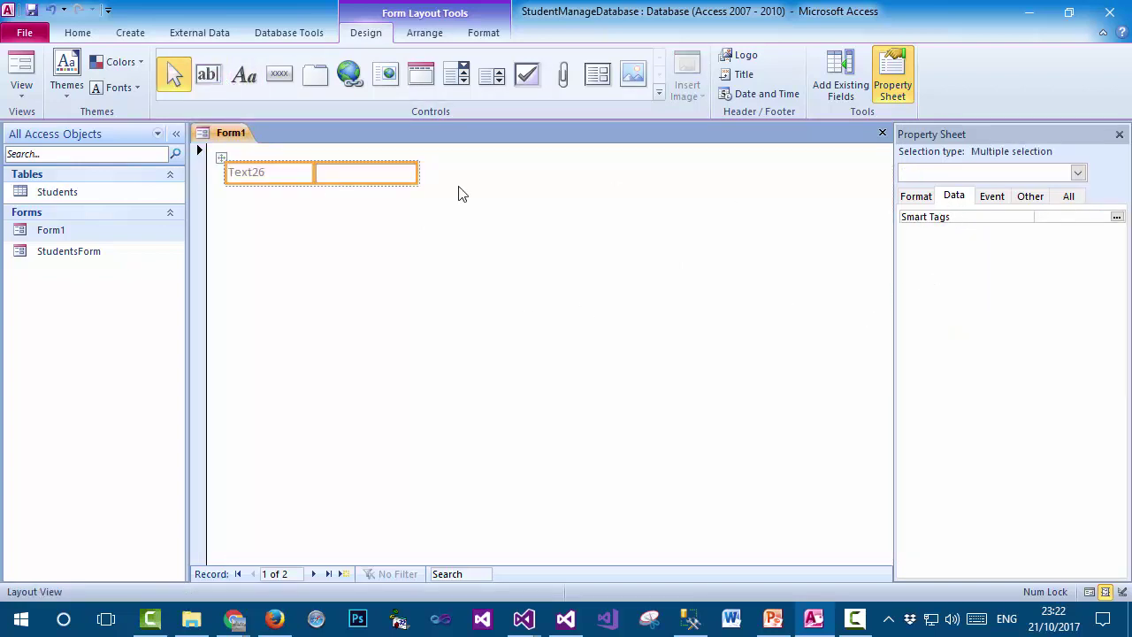
{"action": "left_click", "coordinate": [356, 172]}
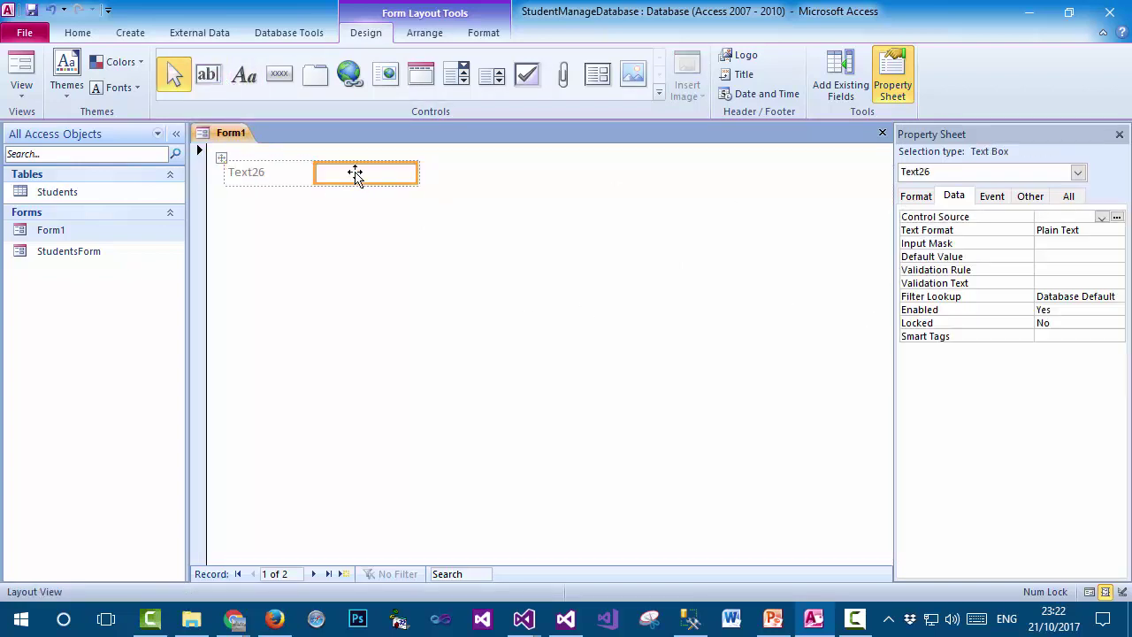
{"action": "left_click", "coordinate": [1101, 217]}
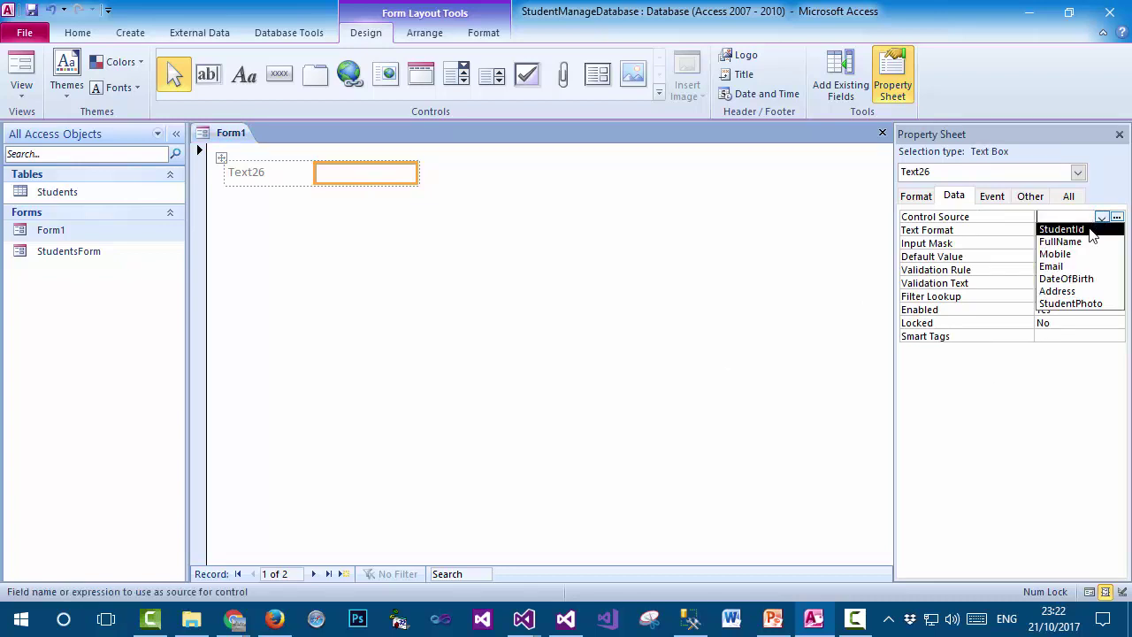
{"action": "left_click", "coordinate": [1090, 230]}
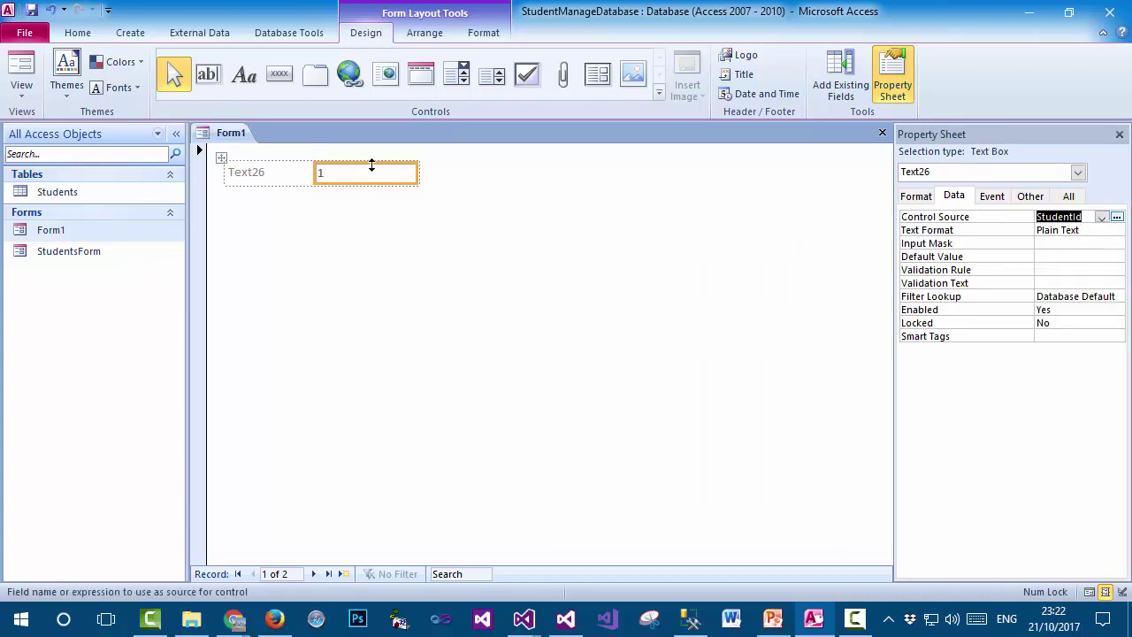
- Change the caption of the StudentId text box's label to "Student ID:"
{"action": "left_click", "coordinate": [268, 173]}
{"action": "left_click", "coordinate": [268, 174]}
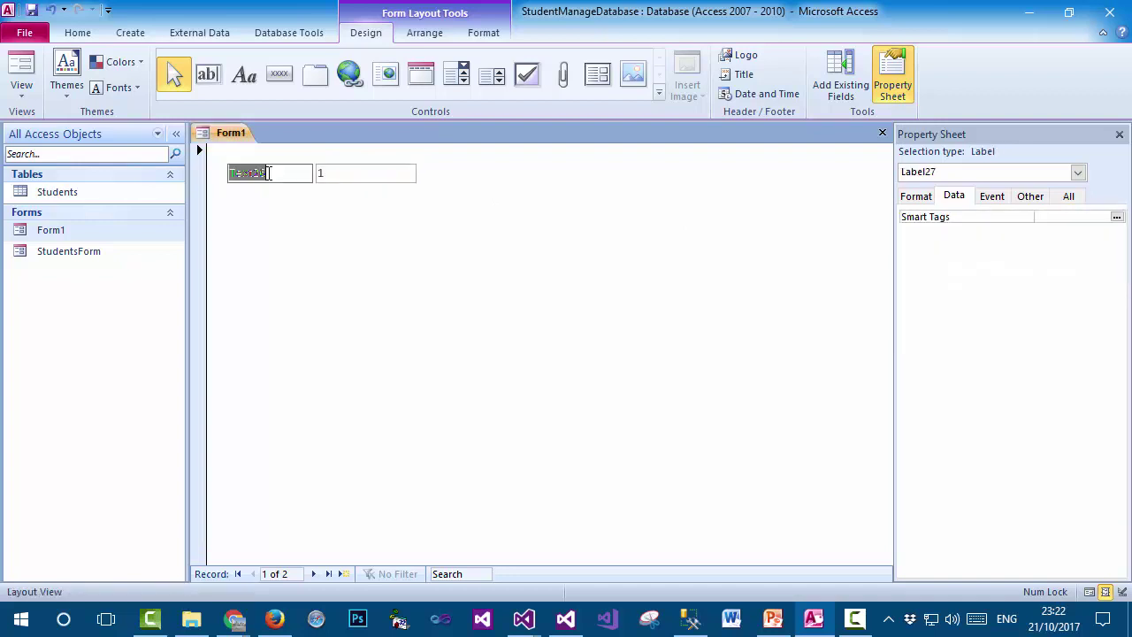
{"action": "type", "text": "Student ID:"}
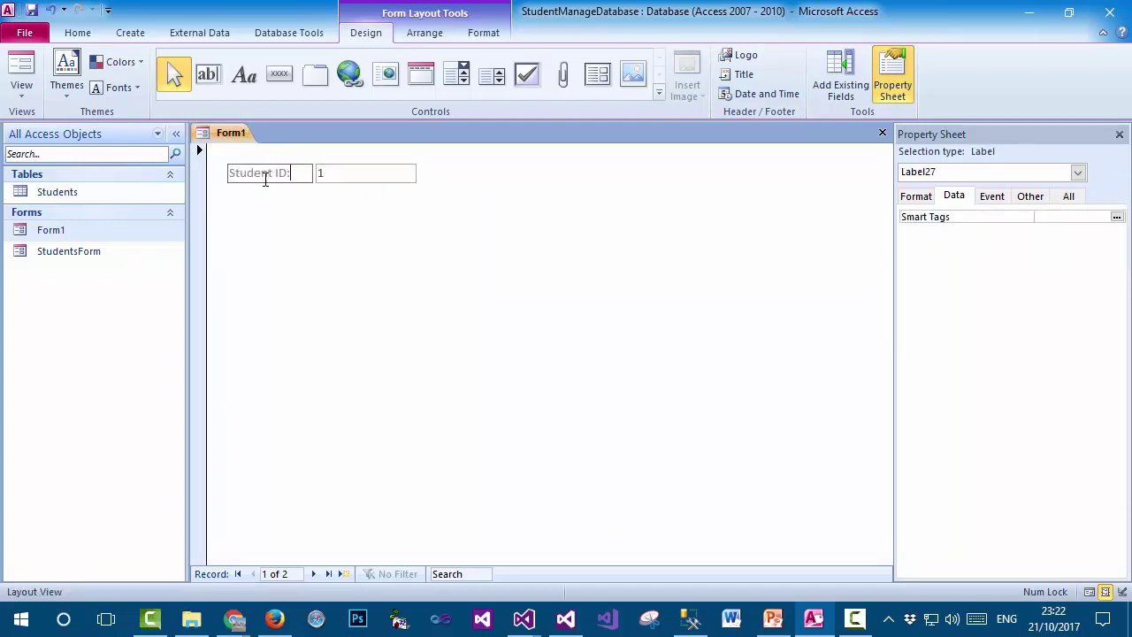
{"action": "key", "text": "Return"}
- Add a text box below the Student ID row and set its Control Source to FullName
{"action": "left_click", "coordinate": [207, 74]}
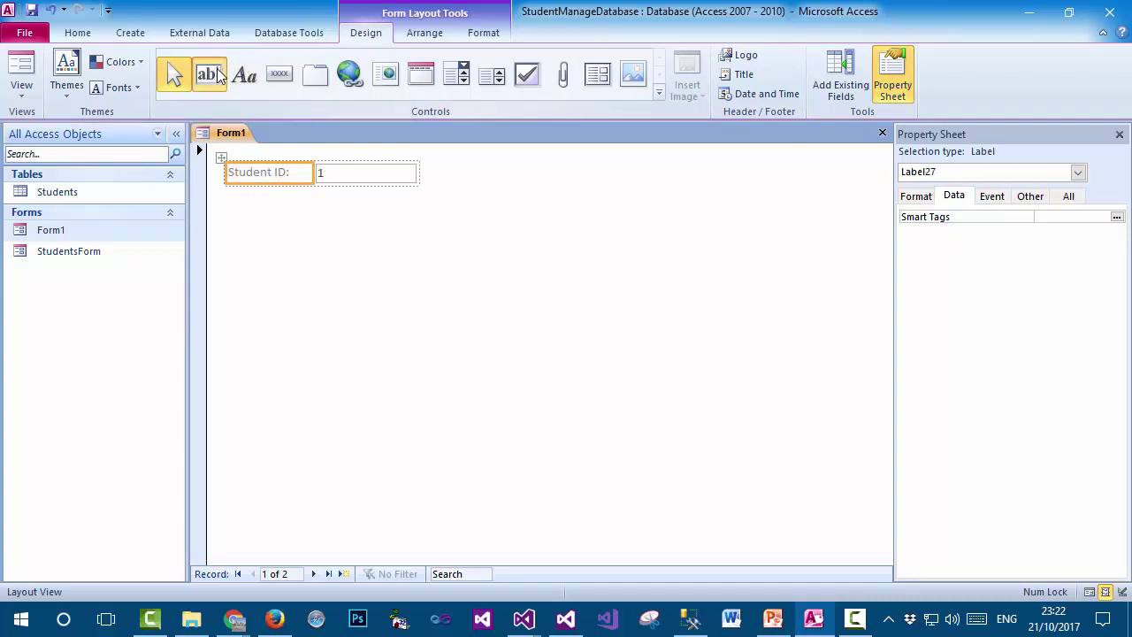
{"action": "left_click", "coordinate": [321, 204]}
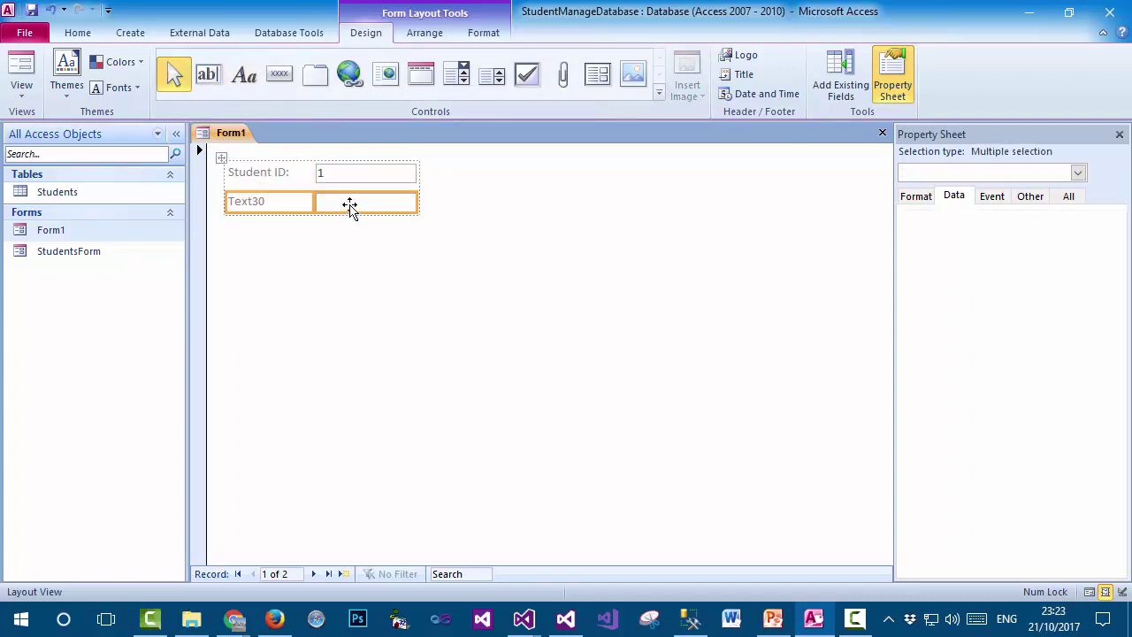
{"action": "left_click", "coordinate": [349, 207]}
{"action": "left_click", "coordinate": [1102, 218]}
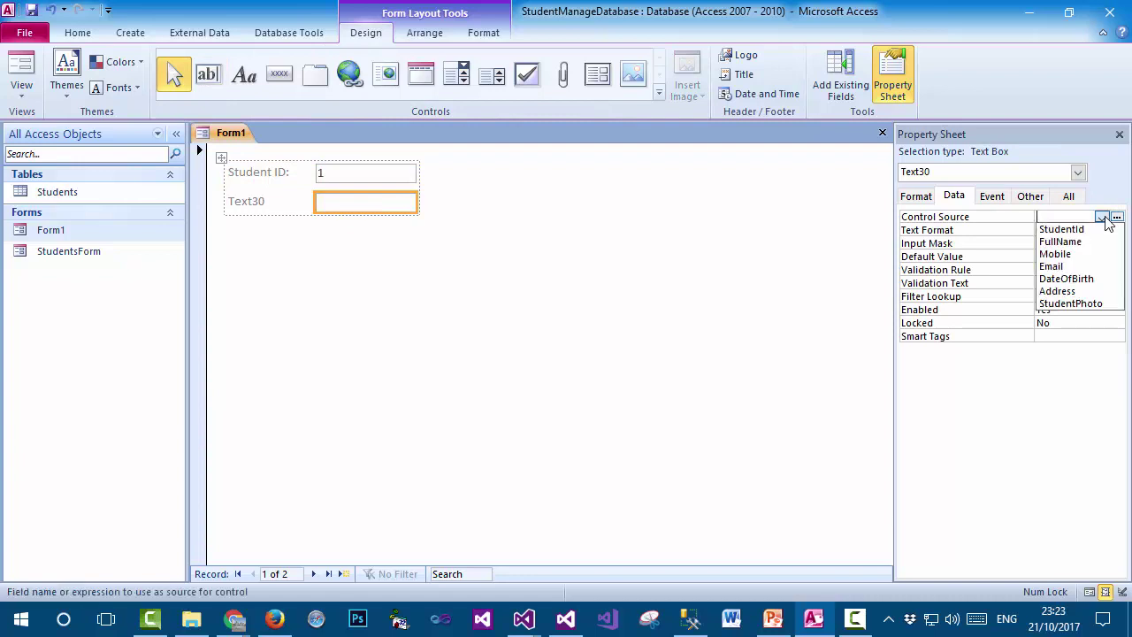
{"action": "left_click", "coordinate": [1090, 242]}
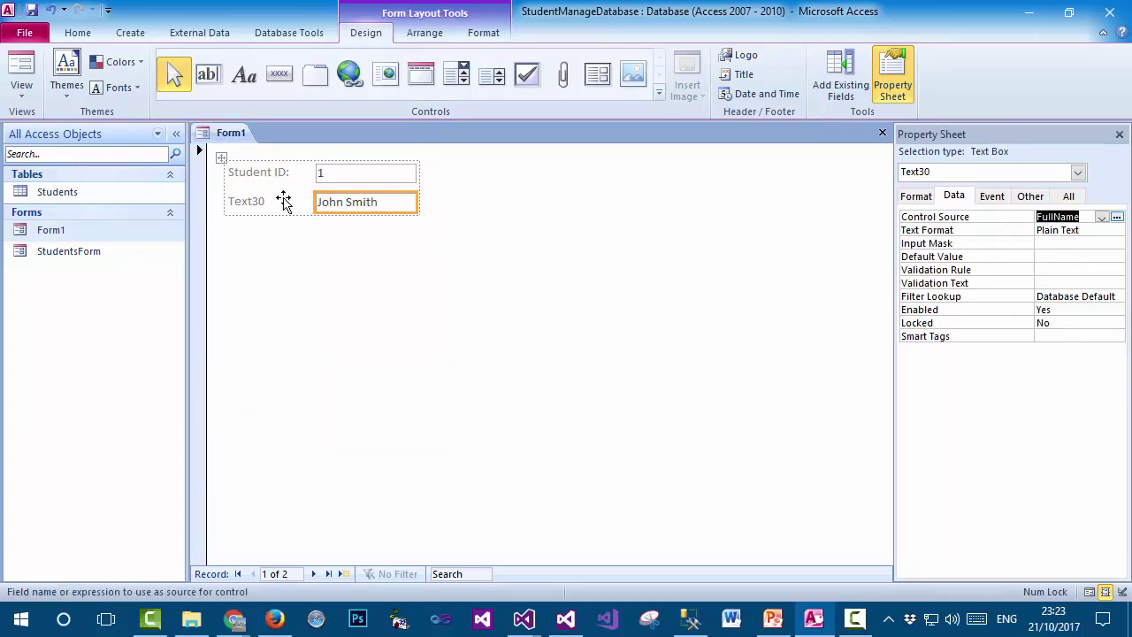
- Change the caption of the FullName text box's label to "Full Name:"
{"action": "left_click", "coordinate": [283, 201]}
{"action": "left_click", "coordinate": [280, 201]}
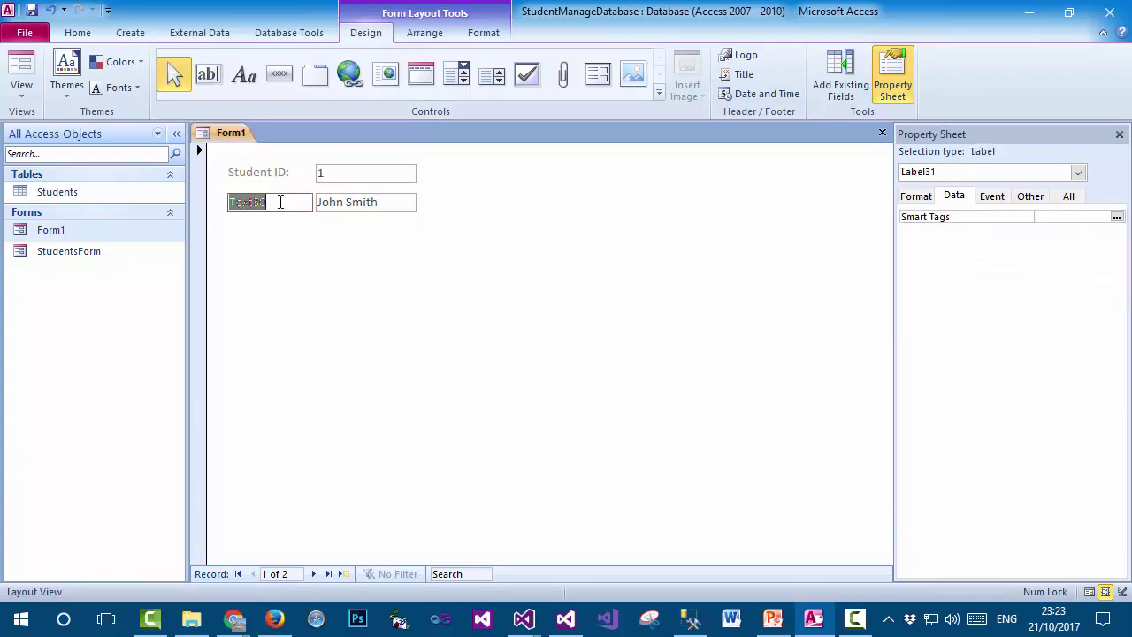
{"action": "type", "text": "Full Name:"}
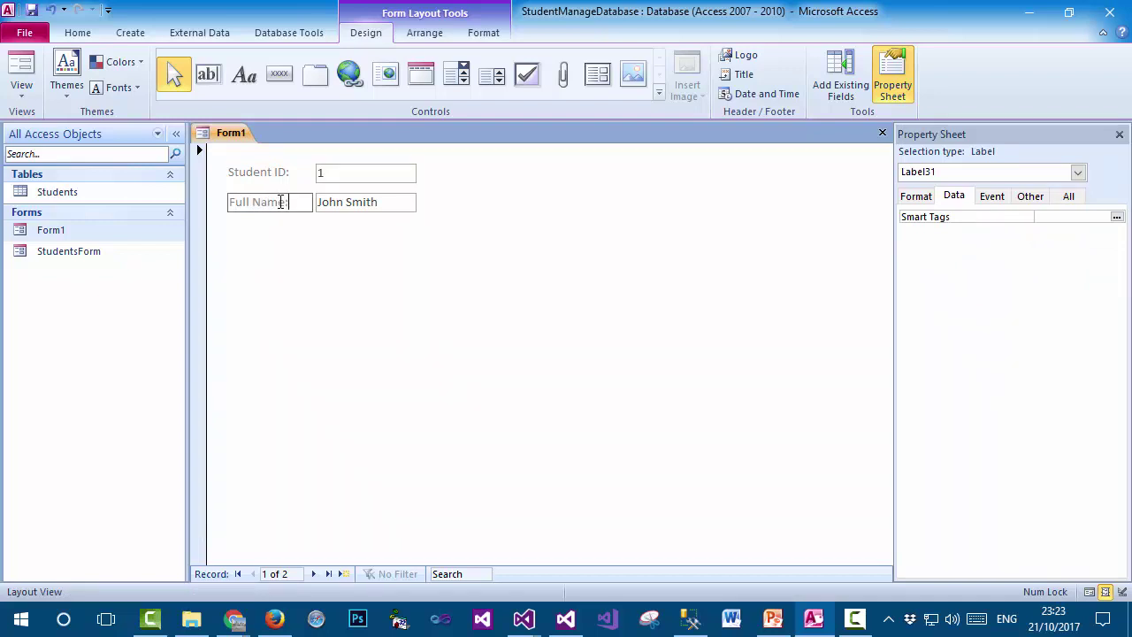
{"action": "key", "text": "Return"}
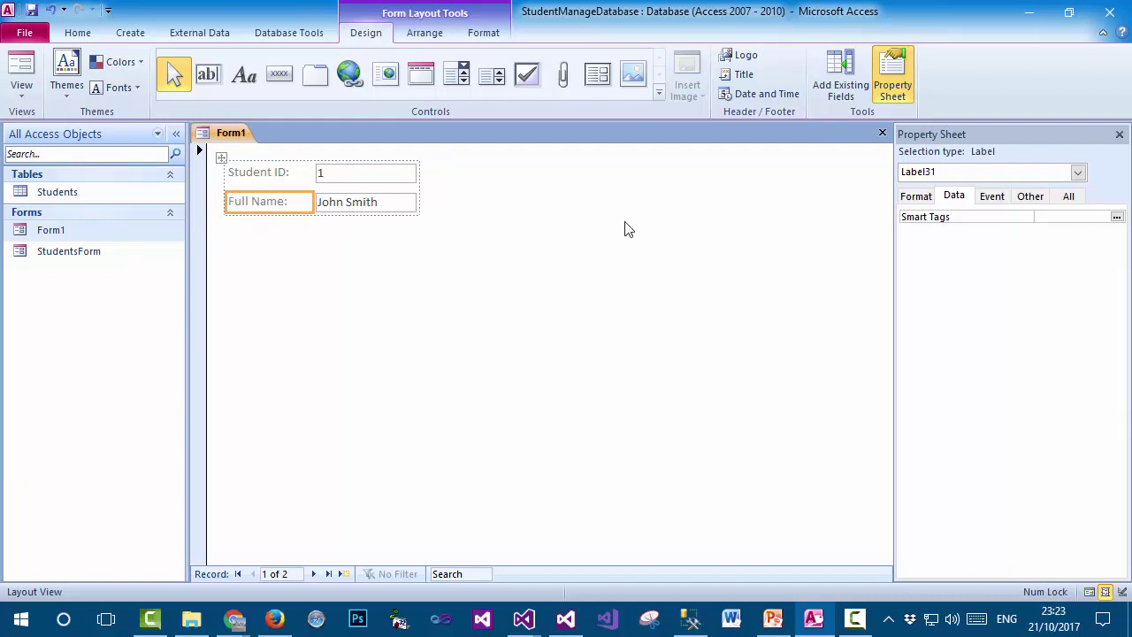
- Delete the Student ID and Full Name rows from the form and switch it to Design View
{"action": "left_click", "coordinate": [220, 157]}
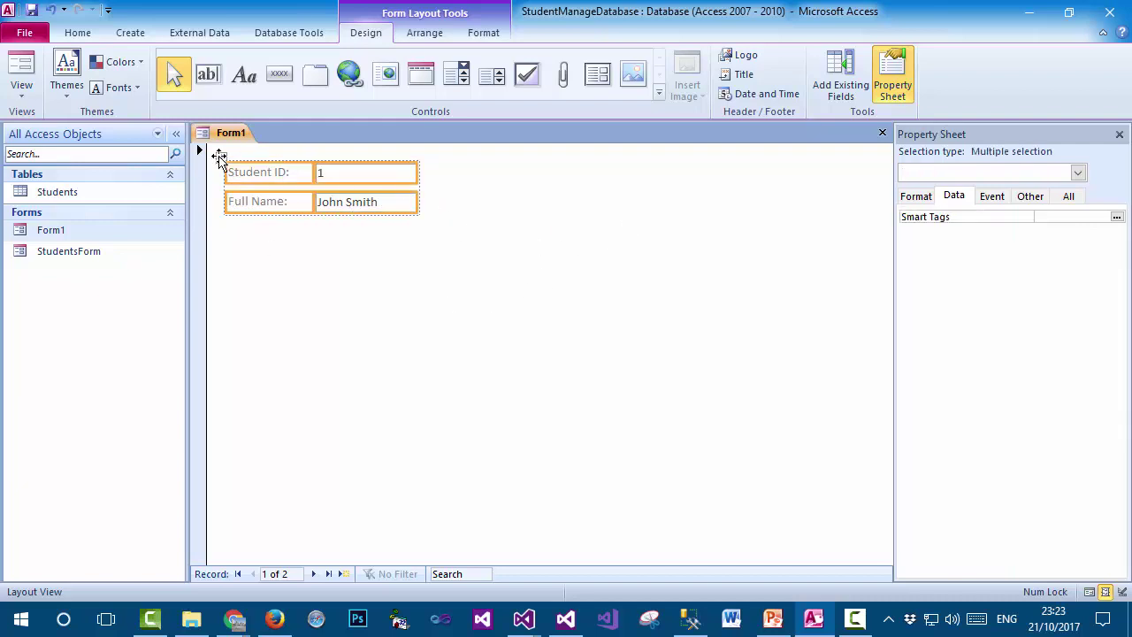
{"action": "key", "text": "Delete"}
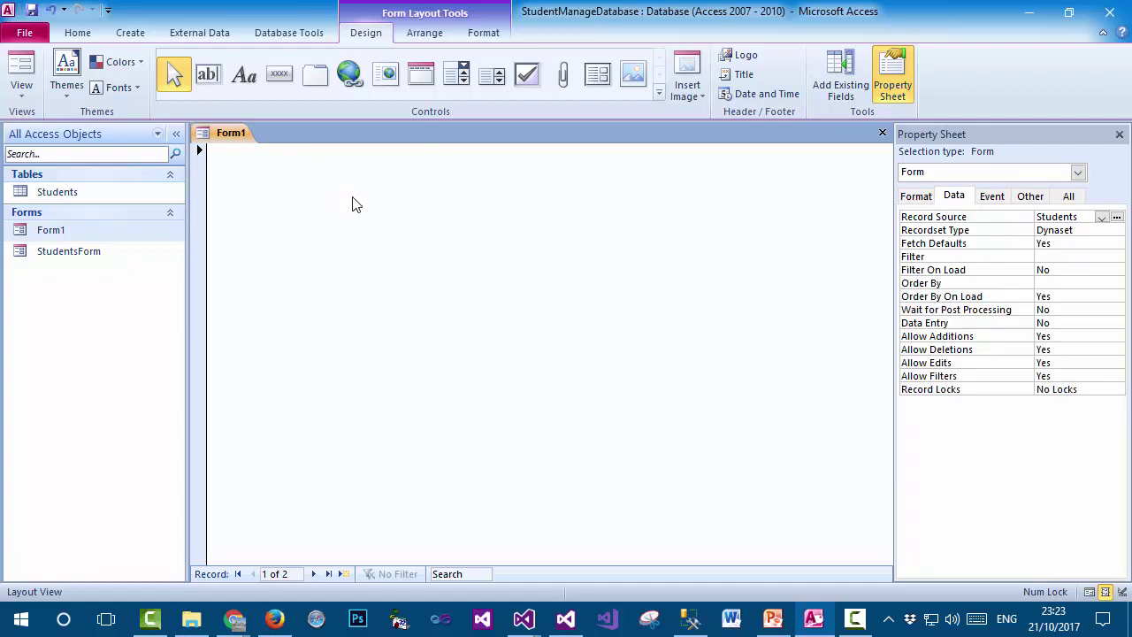
{"action": "right_click", "coordinate": [355, 203]}
{"action": "left_click", "coordinate": [401, 250]}
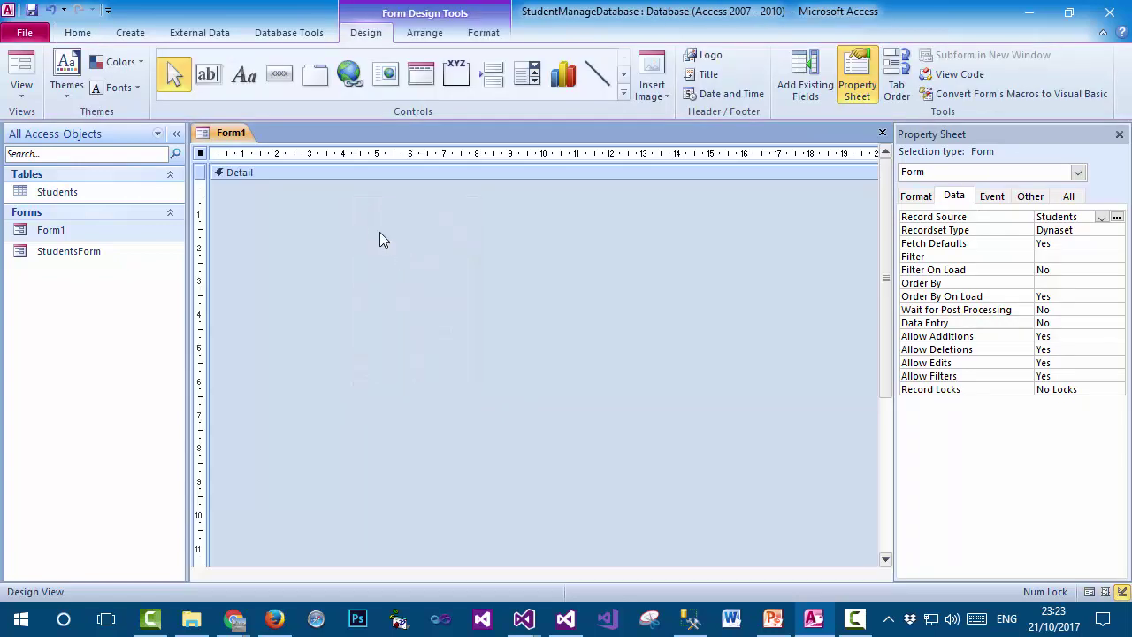
- Place a text box in the Detail section and widen the form to about 16.4 on the horizontal ruler
{"action": "left_click", "coordinate": [208, 76]}
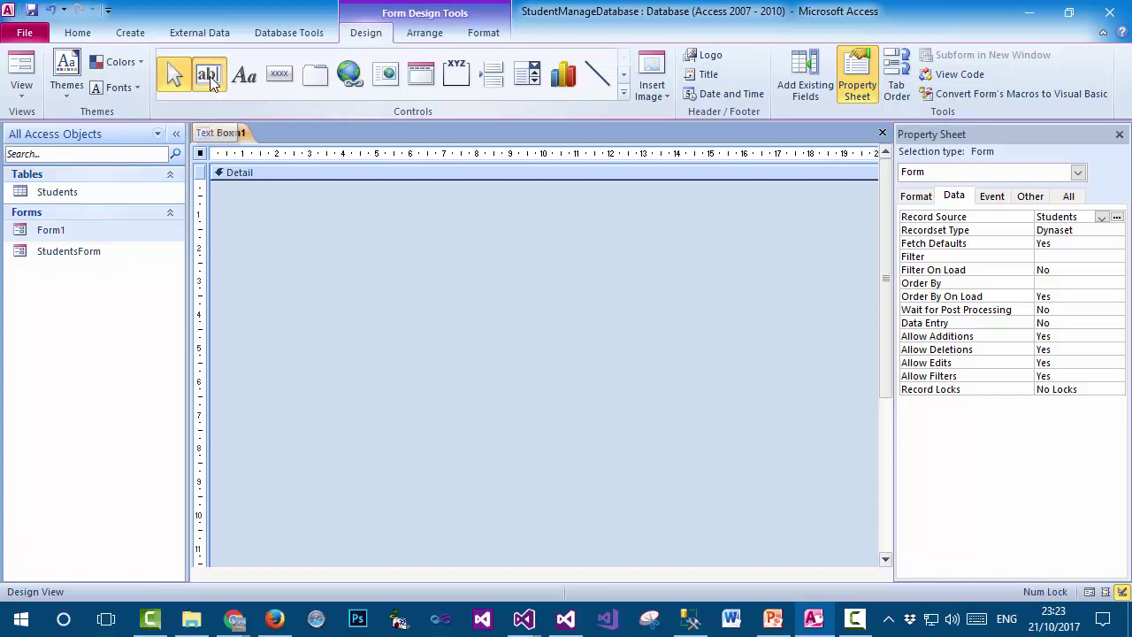
{"action": "left_click", "coordinate": [403, 232]}
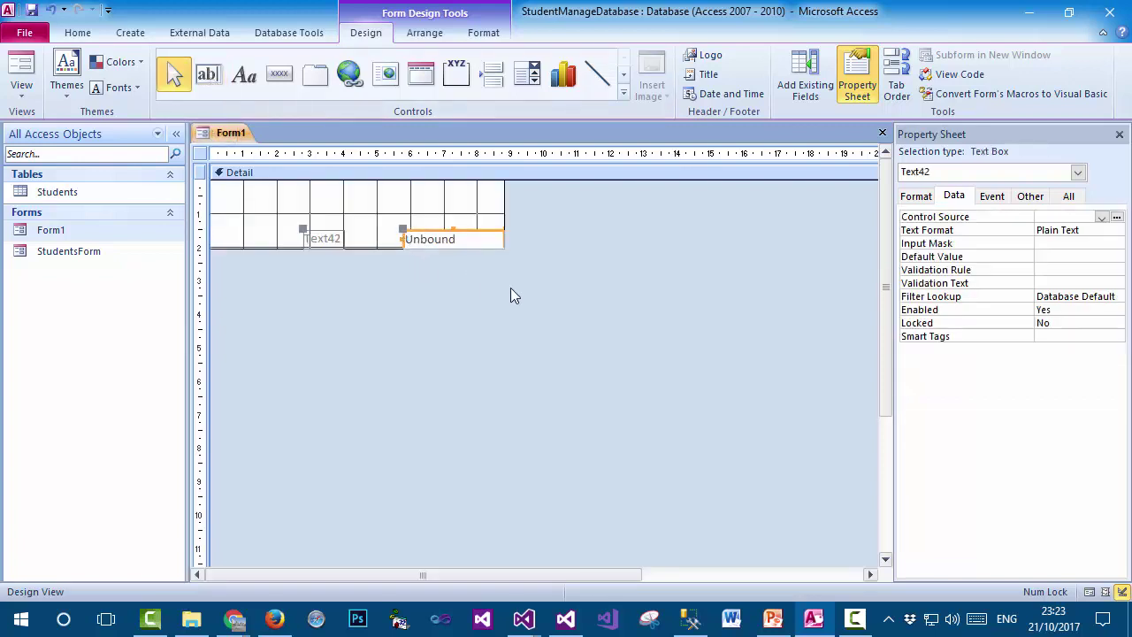
{"action": "left_click", "coordinate": [474, 213]}
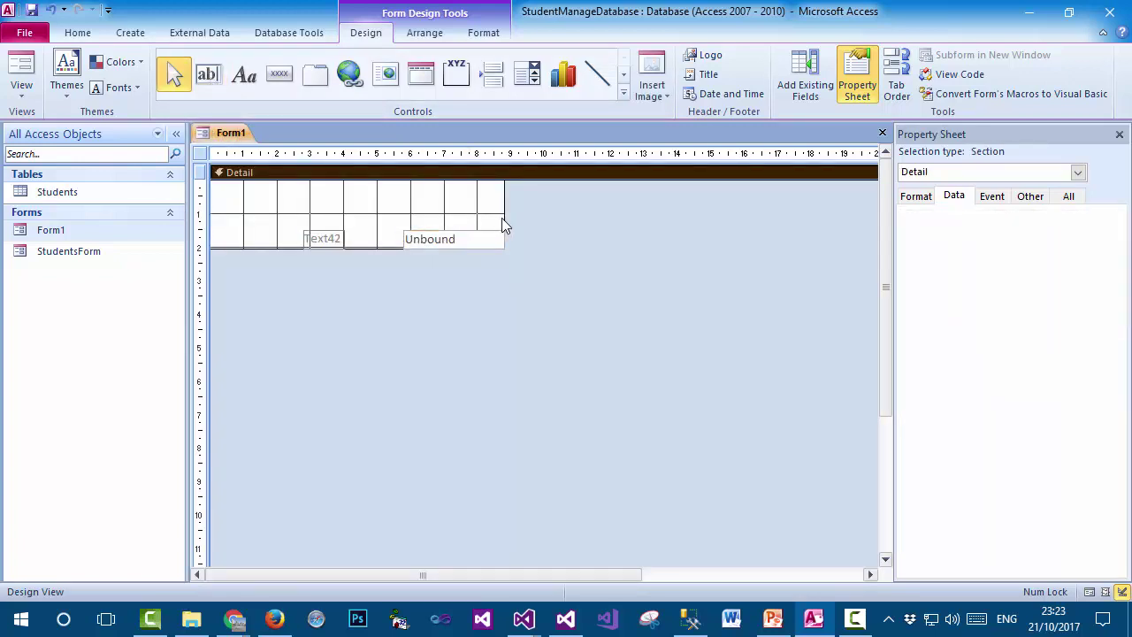
{"action": "left_click_drag", "start_coordinate": [505, 210], "coordinate": [757, 241]}
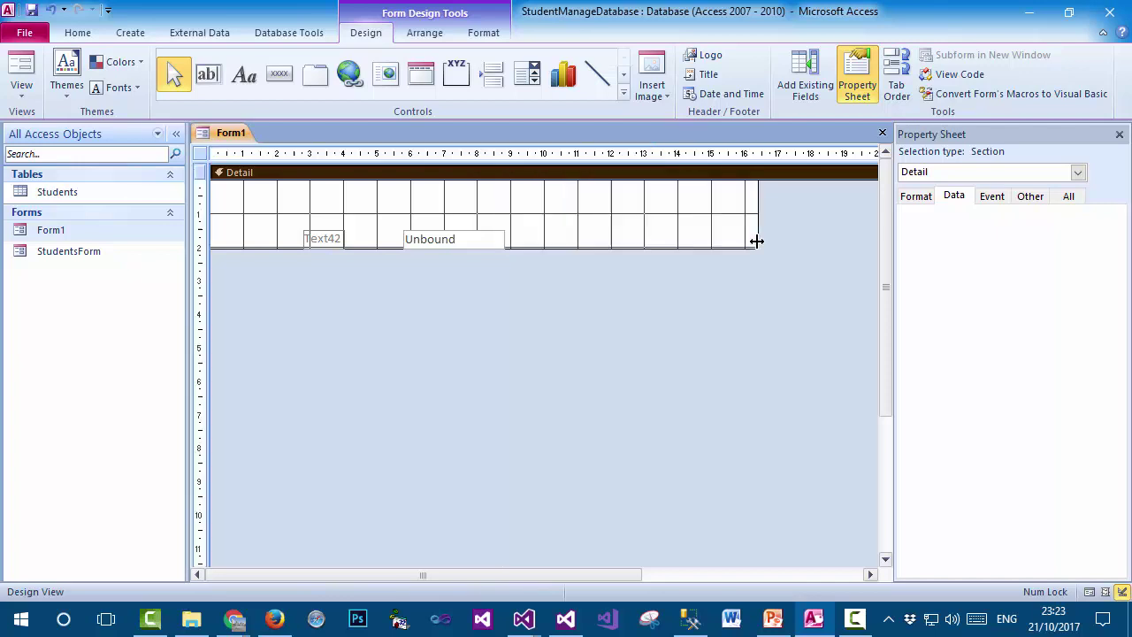
- Extend the Detail section's height to about 9.4 on the vertical ruler and move the text box and its label right, starting at about 4.5
{"action": "left_click_drag", "start_coordinate": [560, 249], "coordinate": [568, 495]}
{"action": "left_click", "coordinate": [323, 233]}
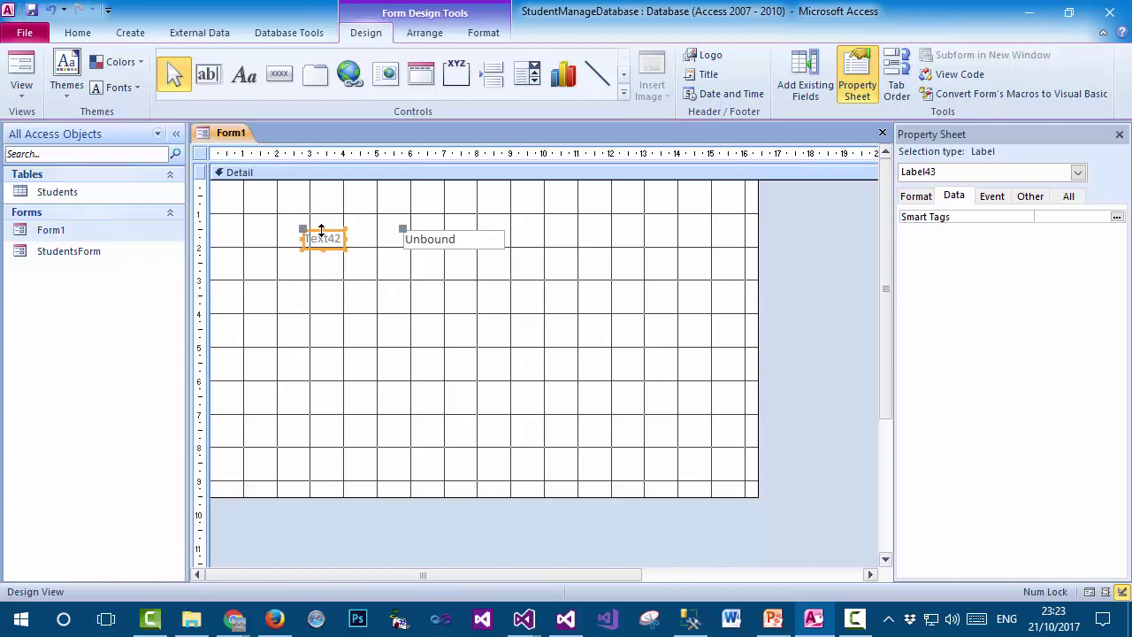
{"action": "left_click_drag", "start_coordinate": [321, 234], "coordinate": [369, 232]}
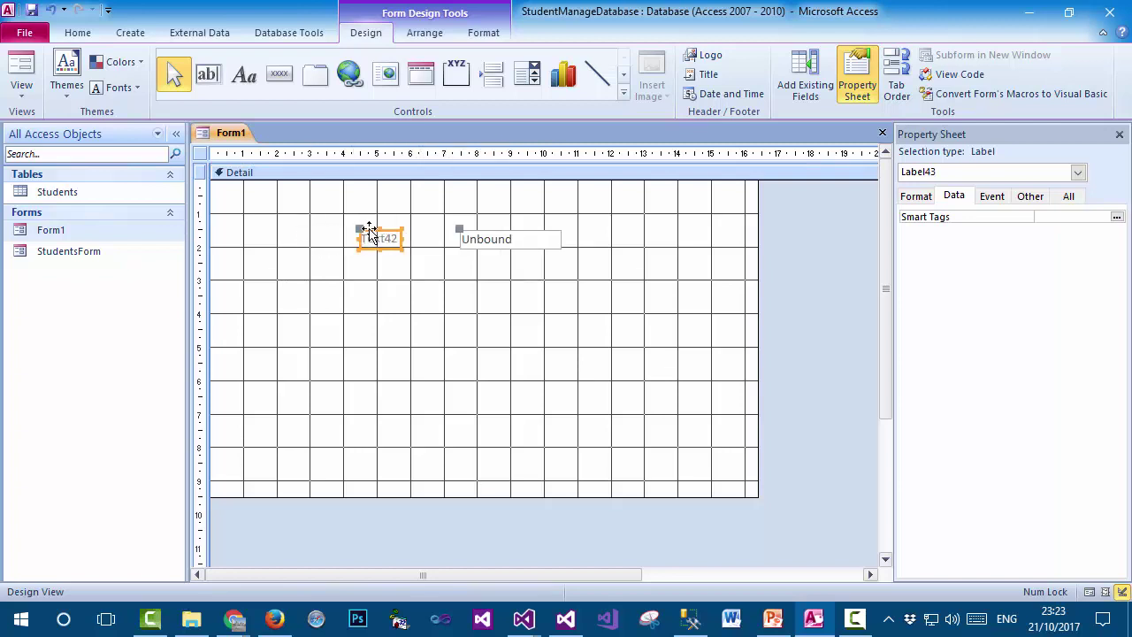
{"action": "left_click", "coordinate": [385, 270]}
- Change the caption of the text box's label to "Student ID:"
{"action": "left_click", "coordinate": [382, 235]}
{"action": "left_click", "coordinate": [381, 236]}
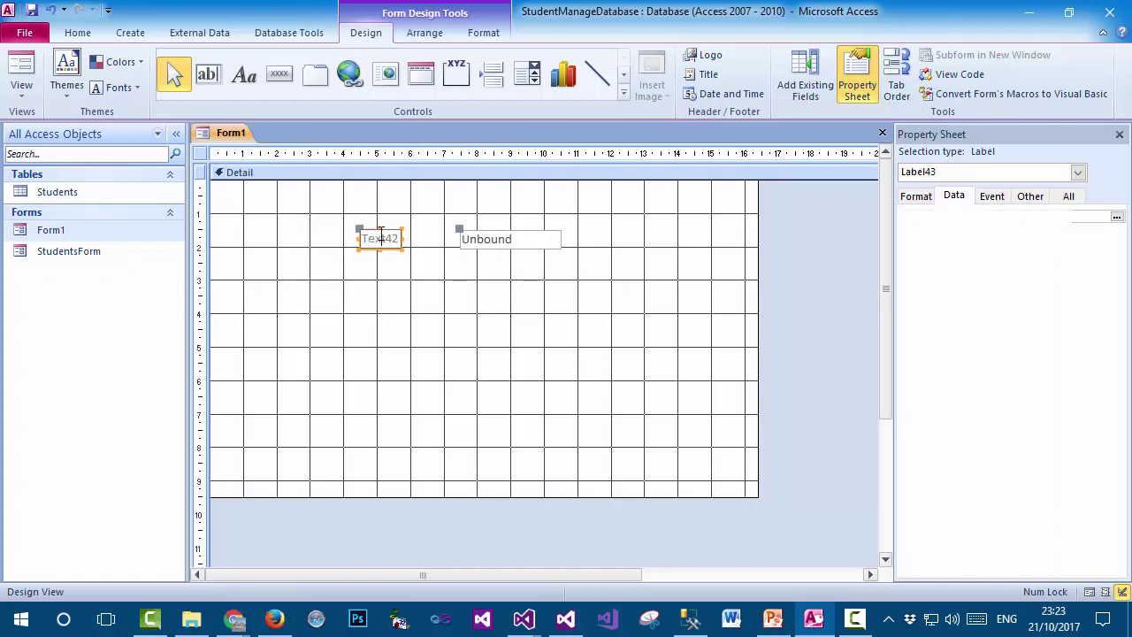
{"action": "double_click", "coordinate": [381, 235]}
{"action": "type", "text": "S"}
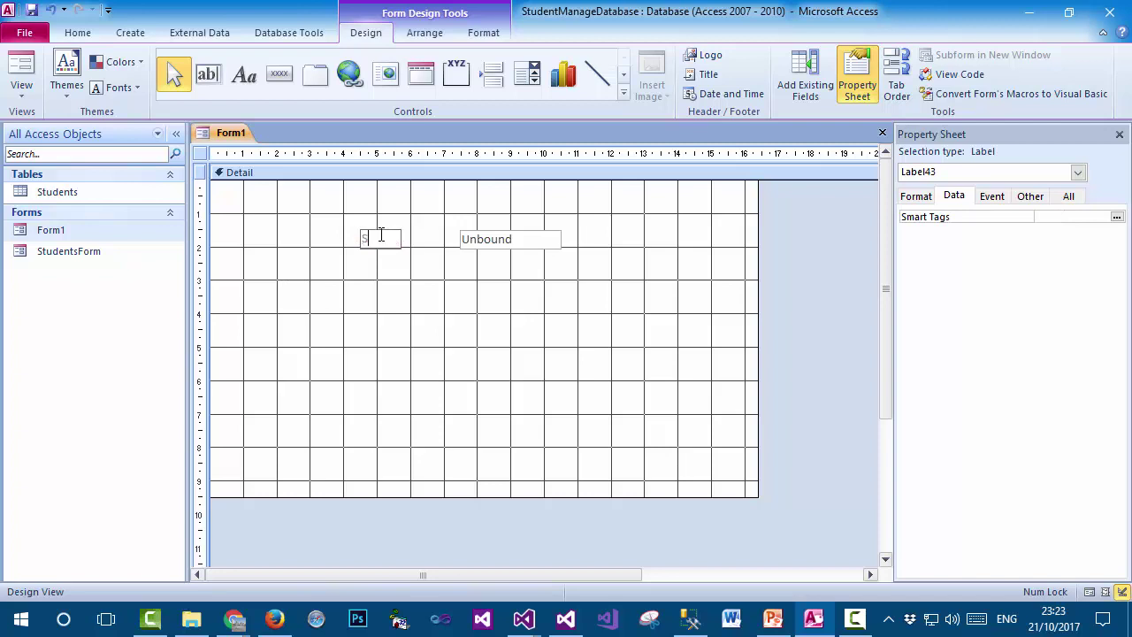
{"action": "type", "text": "tudent ID:"}
{"action": "key", "text": "Return"}
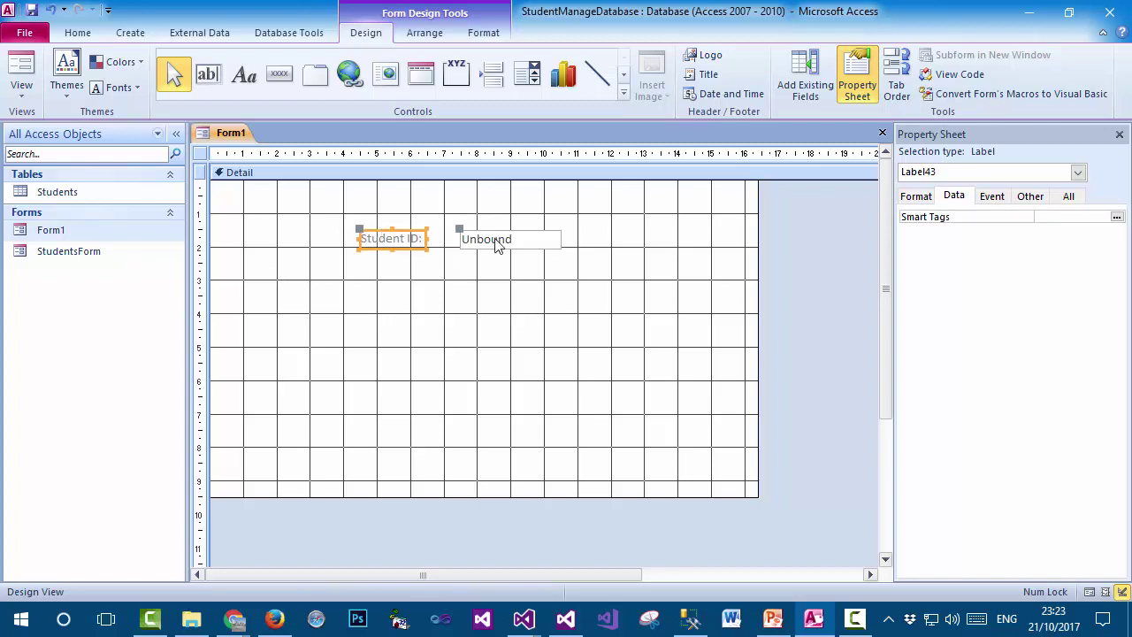
- Set the Control Source of the unbound text box beside the Student ID label to StudentId
{"action": "left_click", "coordinate": [499, 238]}
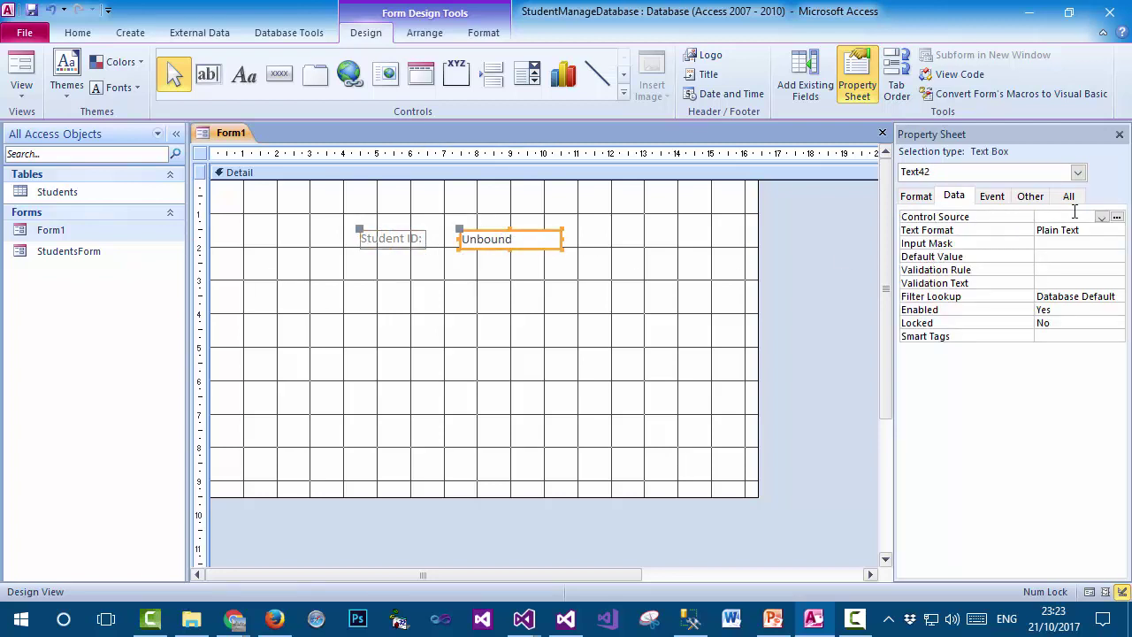
{"action": "left_click", "coordinate": [1102, 217]}
{"action": "left_click", "coordinate": [1090, 232]}
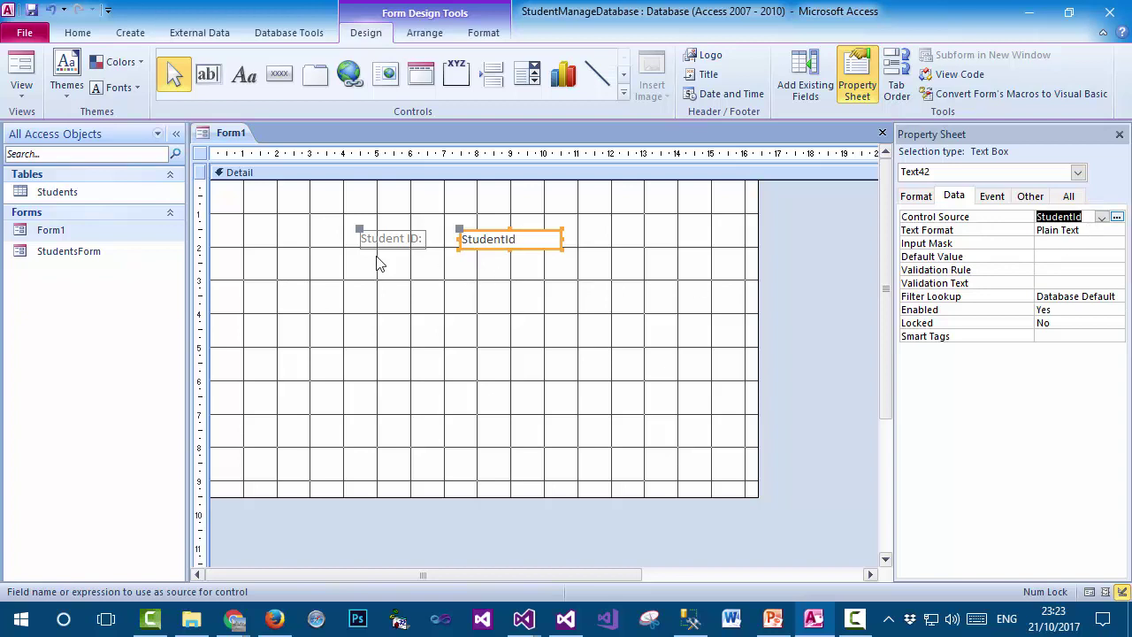
- Add an attachment control about 3 by 4 ruler units to the left of the Student ID row and delete its label
{"action": "left_click", "coordinate": [624, 92]}
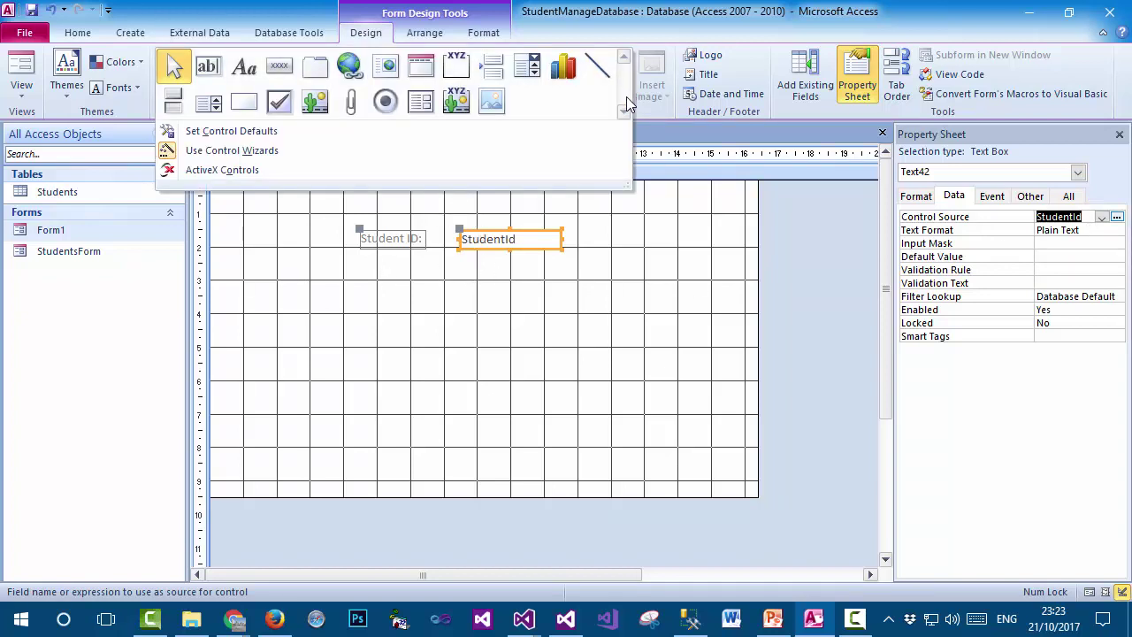
{"action": "left_click", "coordinate": [348, 103]}
{"action": "left_click_drag", "start_coordinate": [239, 240], "coordinate": [345, 374]}
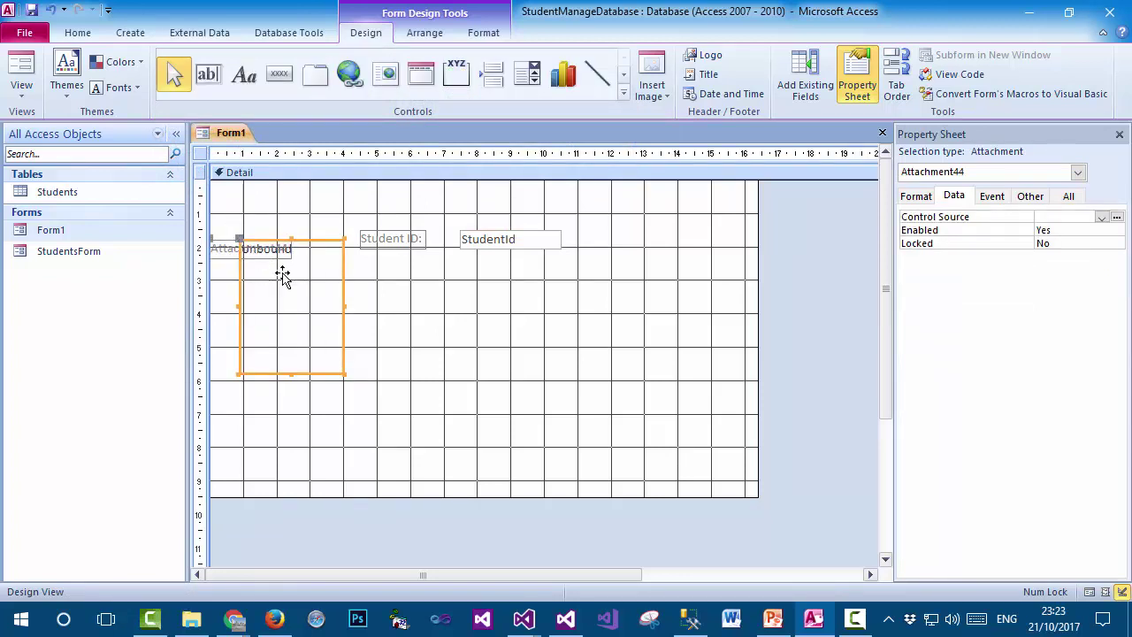
{"action": "left_click", "coordinate": [218, 247]}
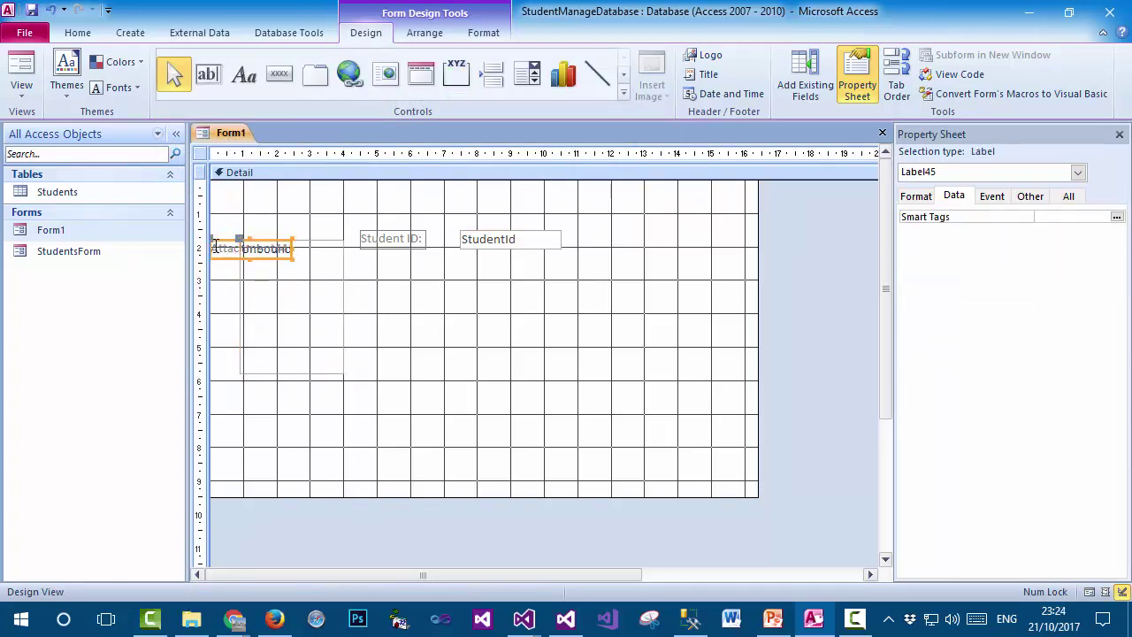
{"action": "key", "text": "Delete"}
- Move the attachment control slightly up and left beside the Student ID row and set its Control Source to StudentPhoto
{"action": "left_click_drag", "start_coordinate": [260, 245], "coordinate": [251, 225]}
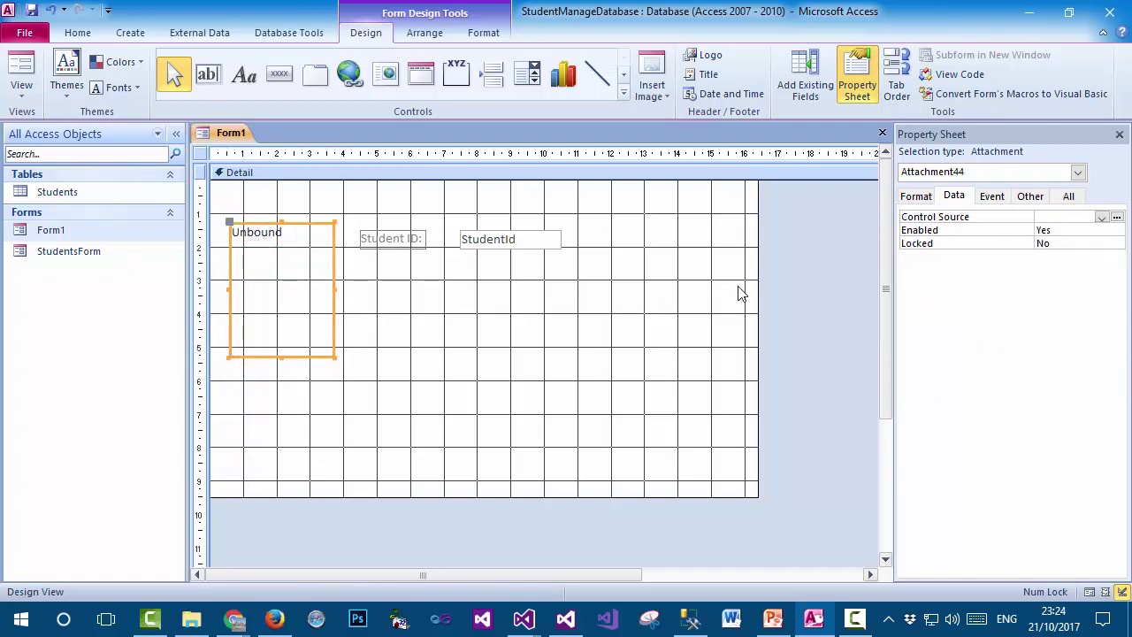
{"action": "left_click", "coordinate": [1100, 216]}
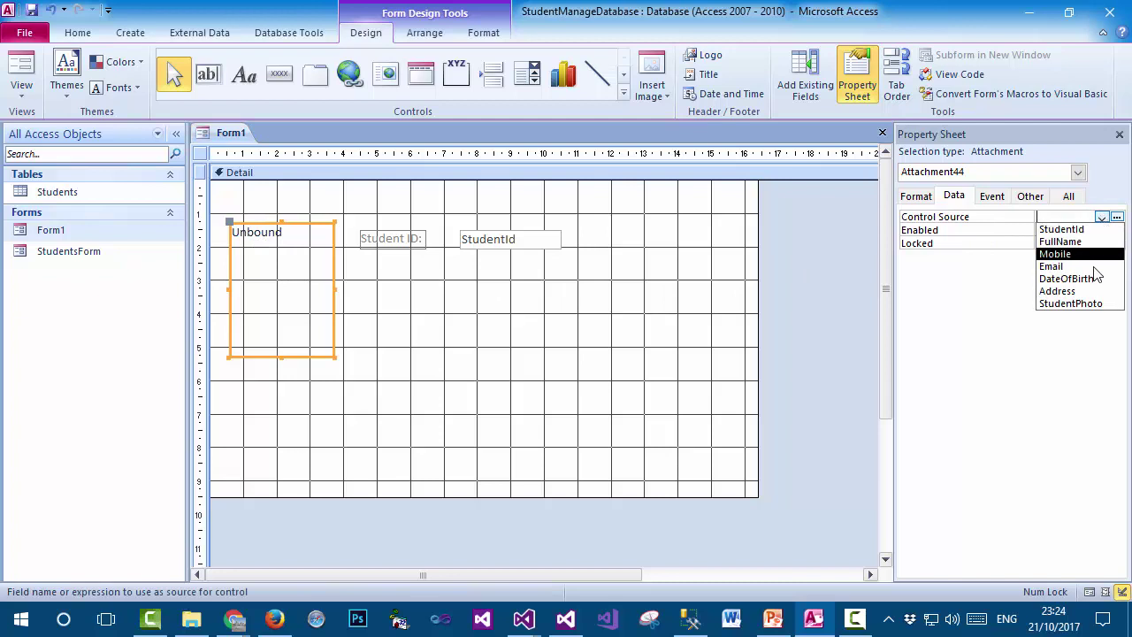
{"action": "left_click", "coordinate": [1083, 303]}
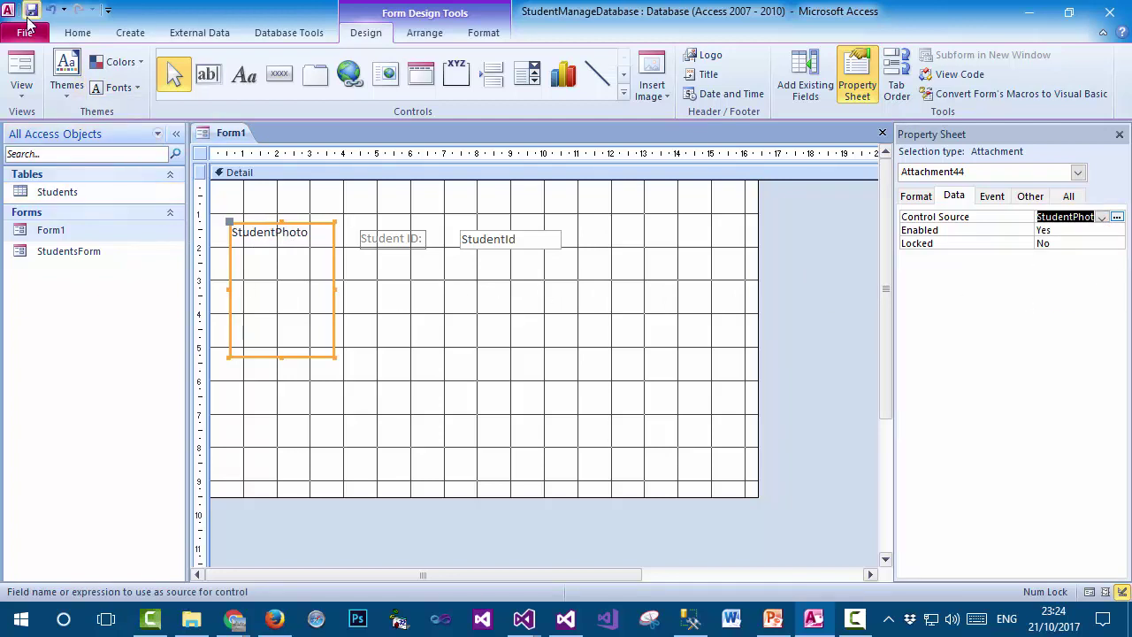
- Check the photo and Student ID in Form View across the next and previous records, and return the form to Design View
{"action": "double_click", "coordinate": [48, 230]}
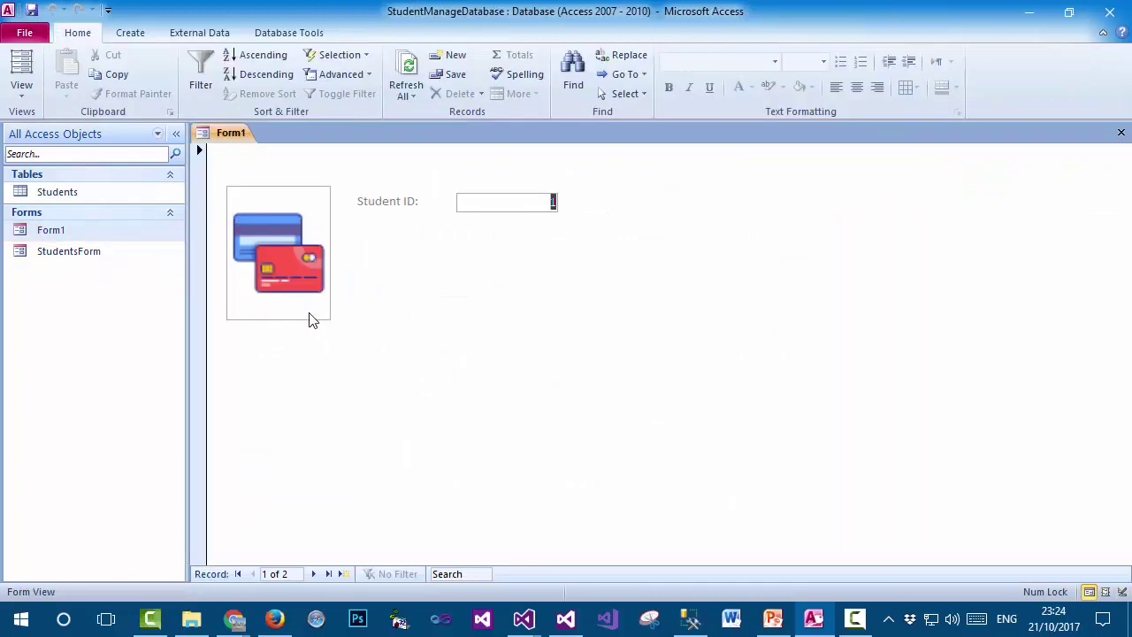
{"action": "left_click", "coordinate": [313, 574]}
{"action": "left_click", "coordinate": [253, 574]}
{"action": "right_click", "coordinate": [62, 239]}
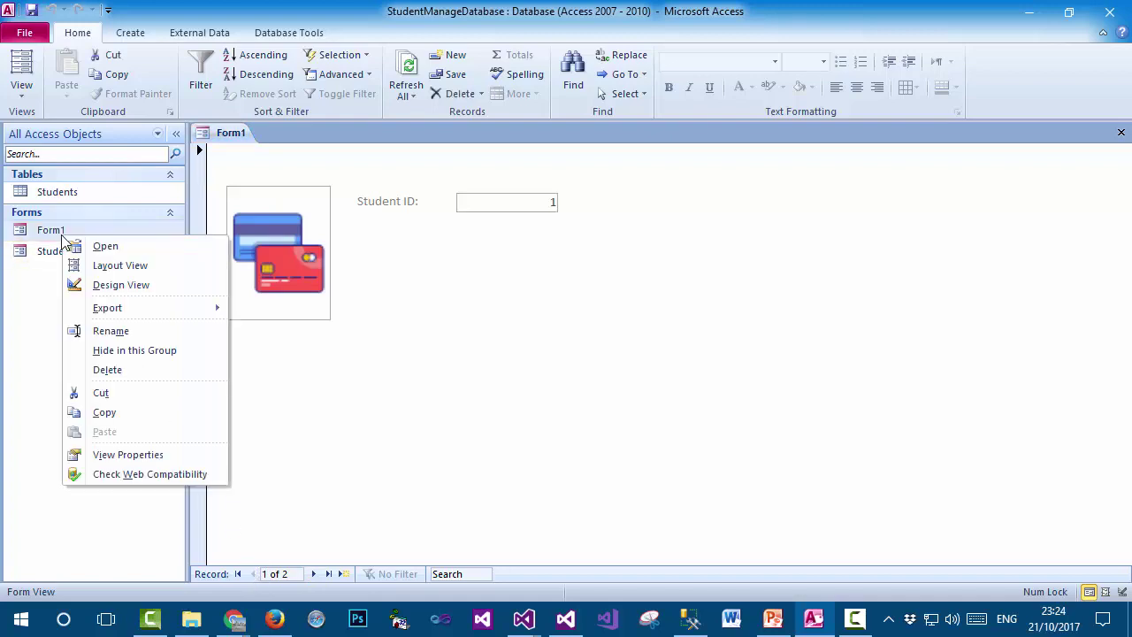
{"action": "left_click", "coordinate": [113, 286]}
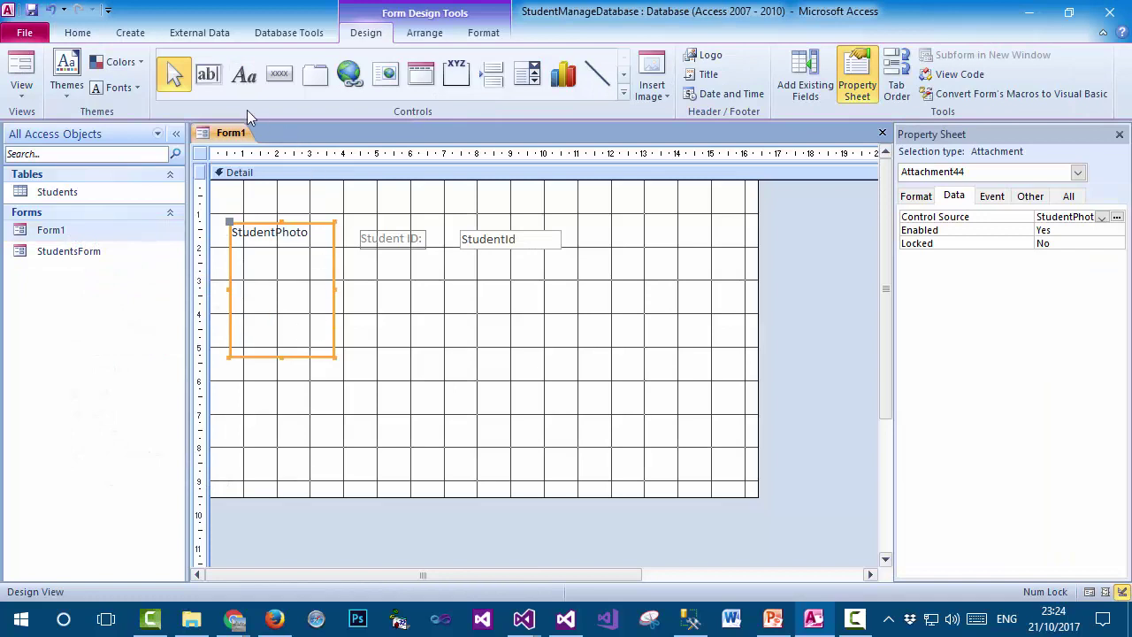
- Add a text box below the Student ID row and move it with its label into line under that row
{"action": "left_click", "coordinate": [207, 74]}
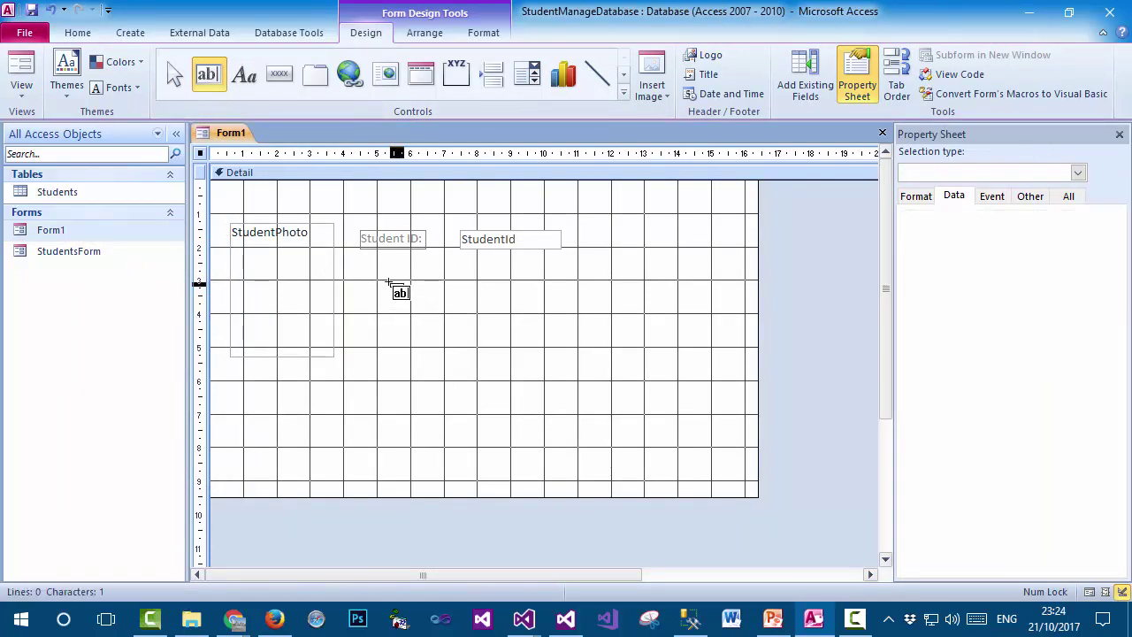
{"action": "mouse_move", "coordinate": [383, 281]}
{"action": "left_mouse_down"}
{"action": "mouse_move", "coordinate": [406, 303]}
{"action": "mouse_move", "coordinate": [512, 297]}
{"action": "left_mouse_up"}
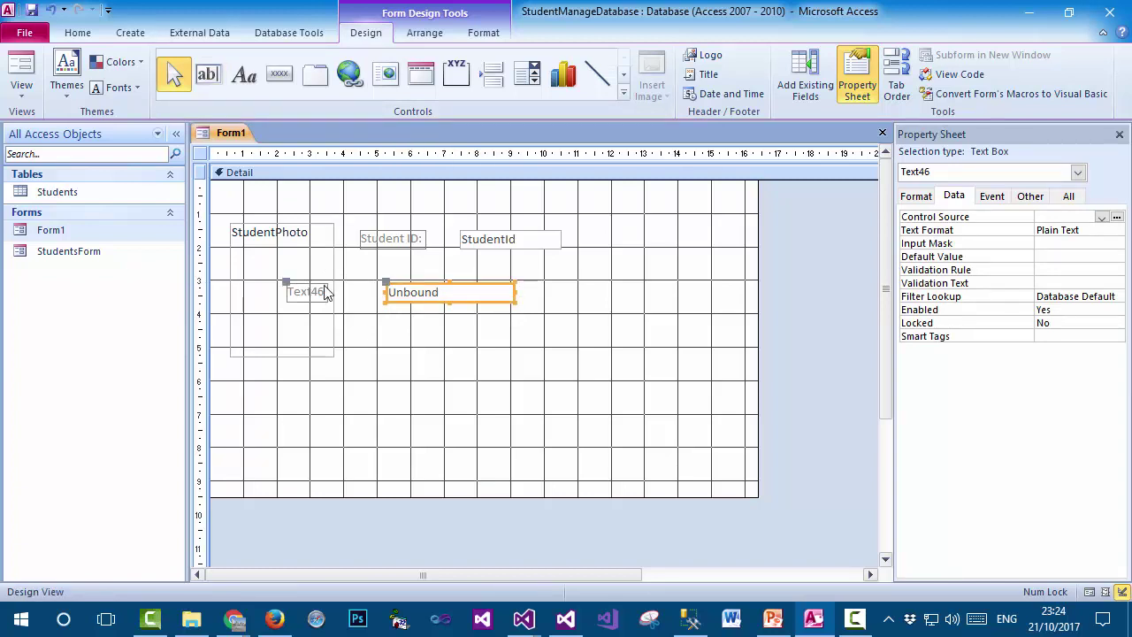
{"action": "left_click", "coordinate": [305, 291]}
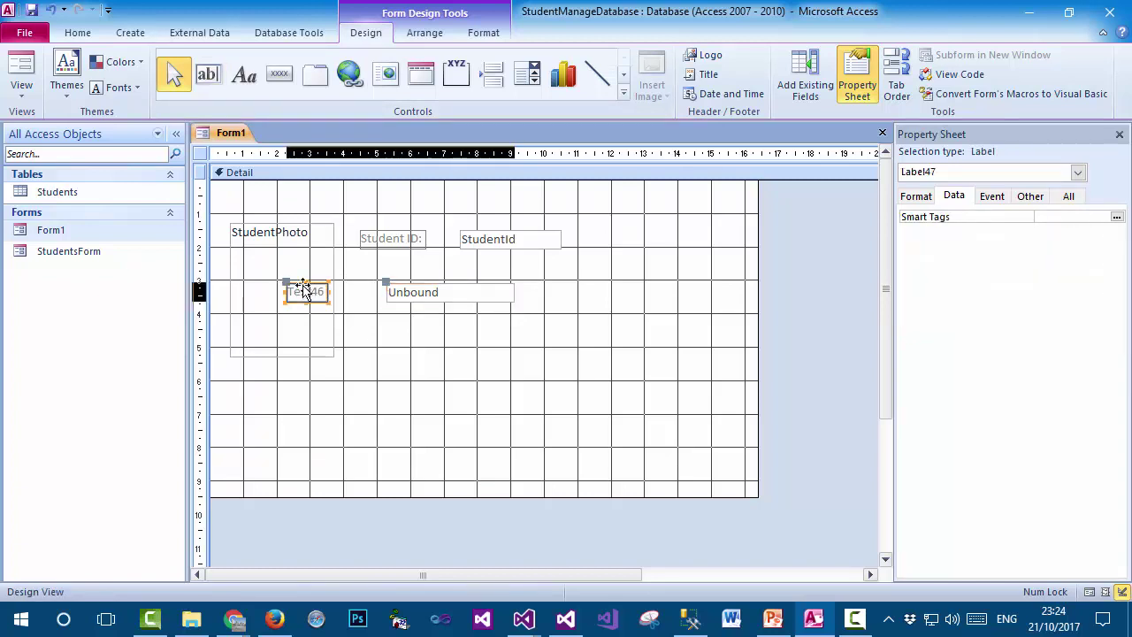
{"action": "left_click_drag", "start_coordinate": [298, 286], "coordinate": [373, 276]}
- Widen the new text box to about 12.3 on the horizontal ruler and narrow the StudentId box to about 9.4
{"action": "left_click", "coordinate": [522, 277]}
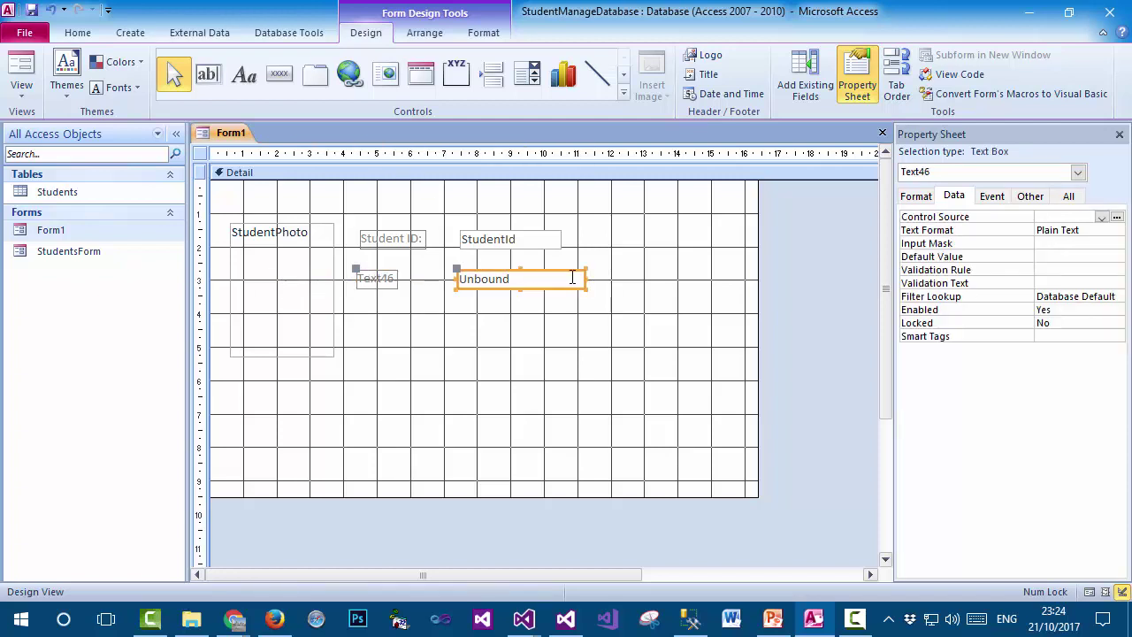
{"action": "left_click_drag", "start_coordinate": [591, 284], "coordinate": [624, 277]}
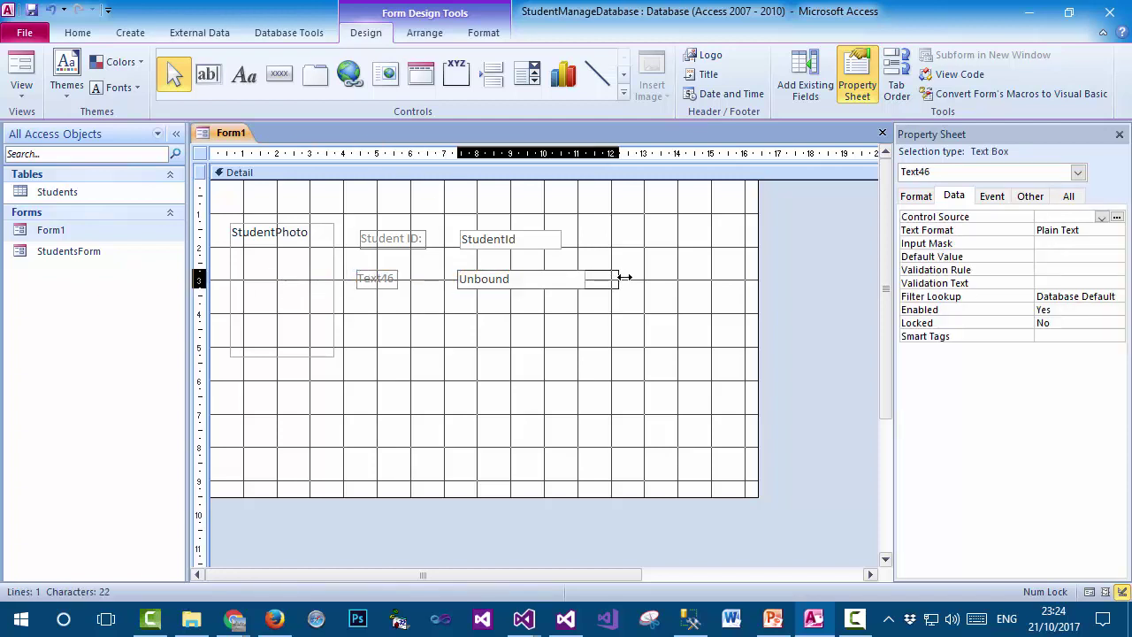
{"action": "left_click", "coordinate": [548, 242]}
{"action": "left_click_drag", "start_coordinate": [563, 237], "coordinate": [526, 236]}
- Change the caption of the new text box's label to "Full Name:"
{"action": "left_click", "coordinate": [383, 281]}
{"action": "double_click", "coordinate": [383, 278]}
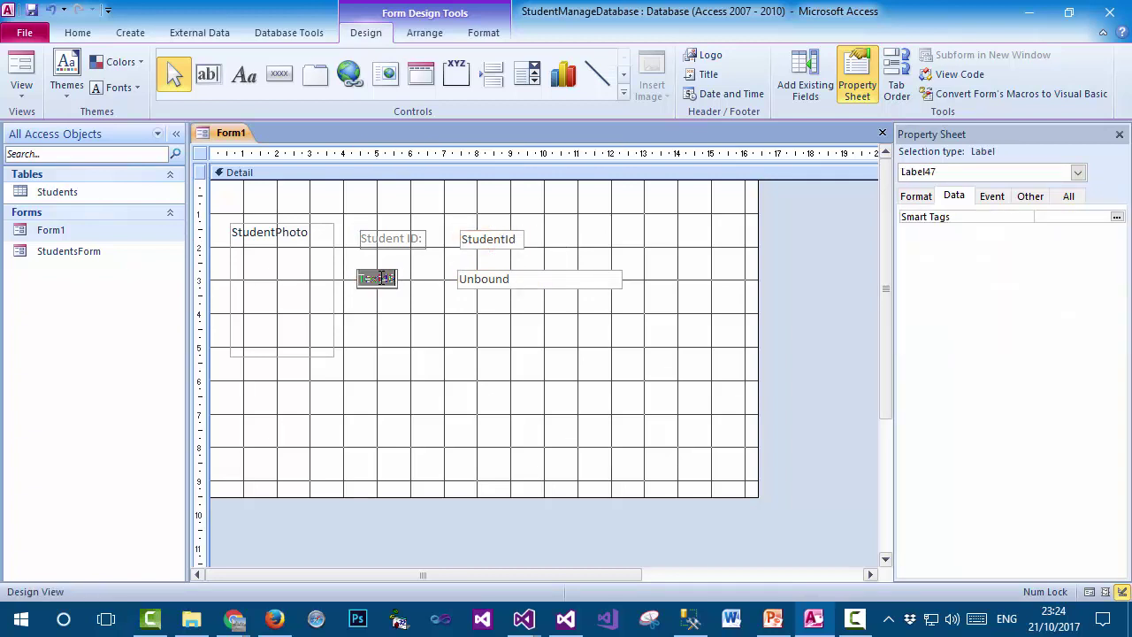
{"action": "type", "text": "Full"}
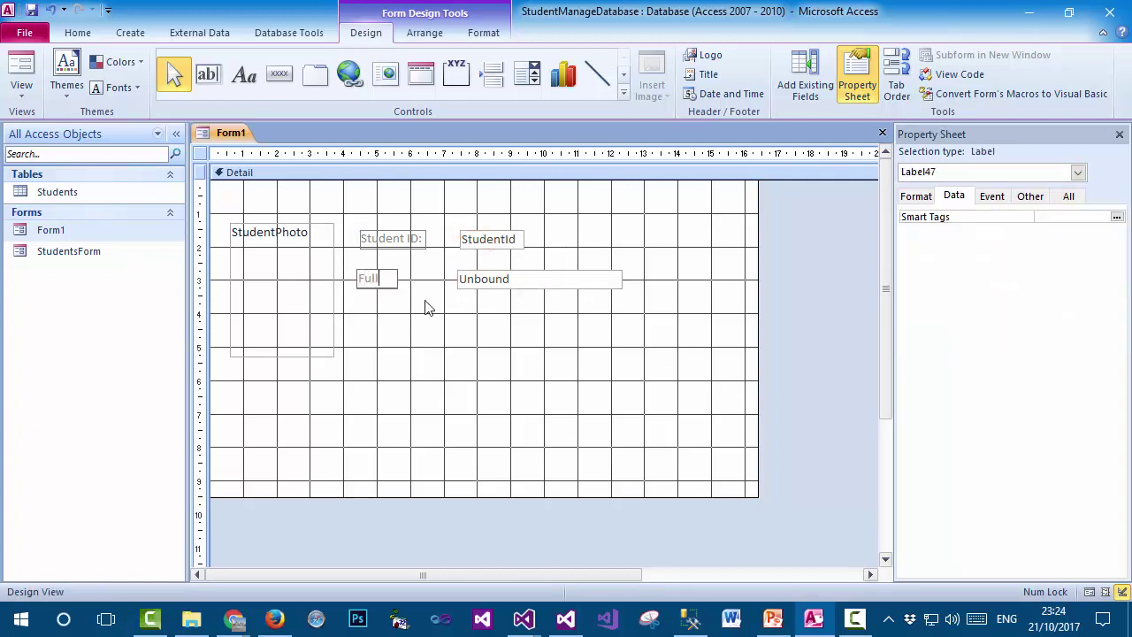
{"action": "type", "text": " Nma"}
{"action": "type", "text": "me:"}
- Set the Control Source of the text box beside the Full Name label to FullName
{"action": "left_click", "coordinate": [520, 280]}
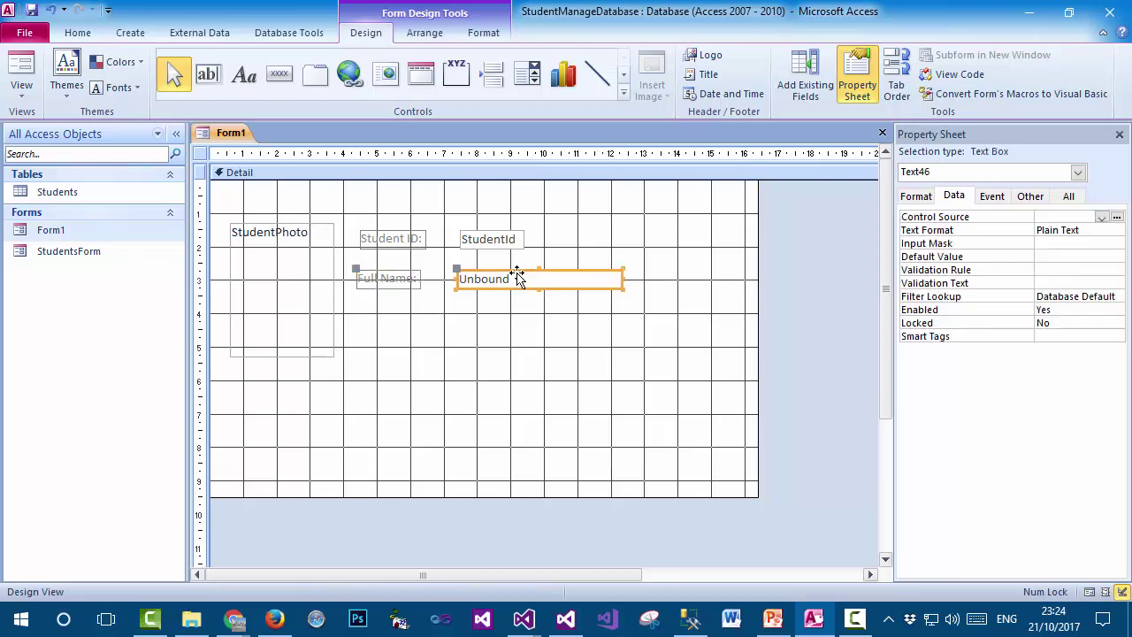
{"action": "left_click", "coordinate": [1100, 217]}
{"action": "left_click", "coordinate": [1061, 244]}
{"action": "left_click", "coordinate": [499, 322]}
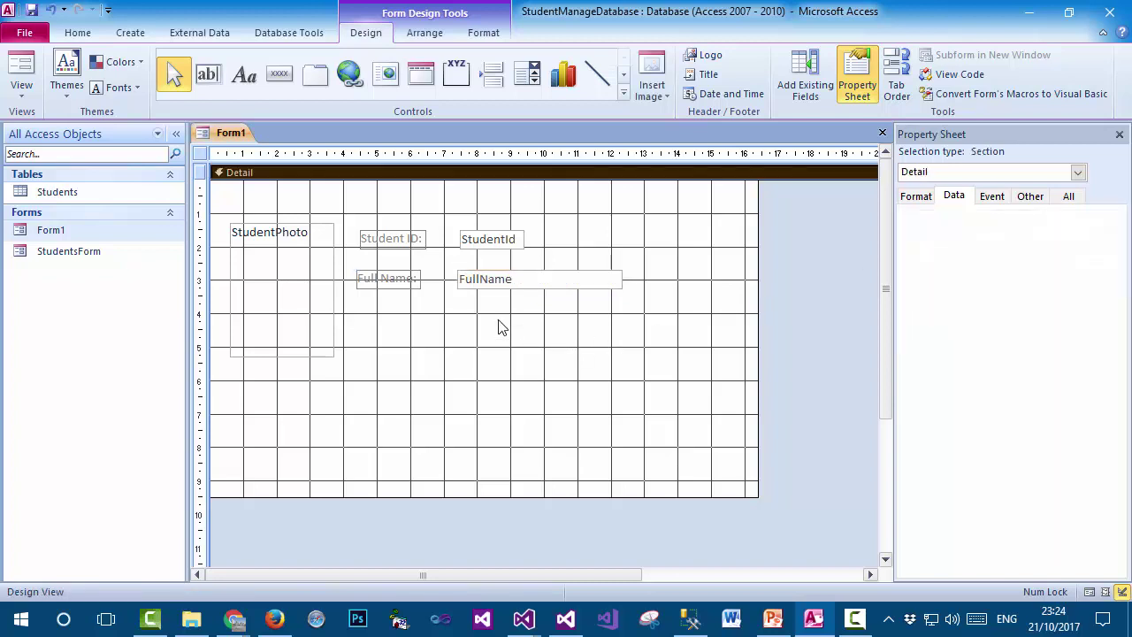
- Nudge the Full Name label and its text box right to line up with the Student ID row
{"action": "left_click", "coordinate": [405, 278]}
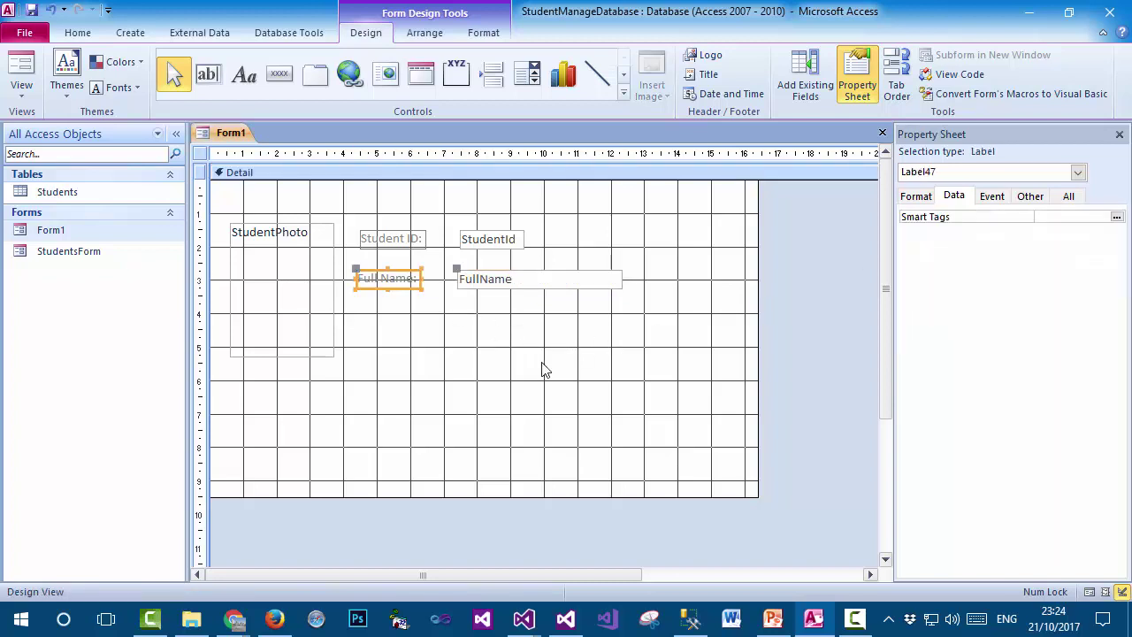
{"action": "key", "text": "Right"}
{"action": "key", "text": "Right"}
{"action": "key", "text": "Right"}
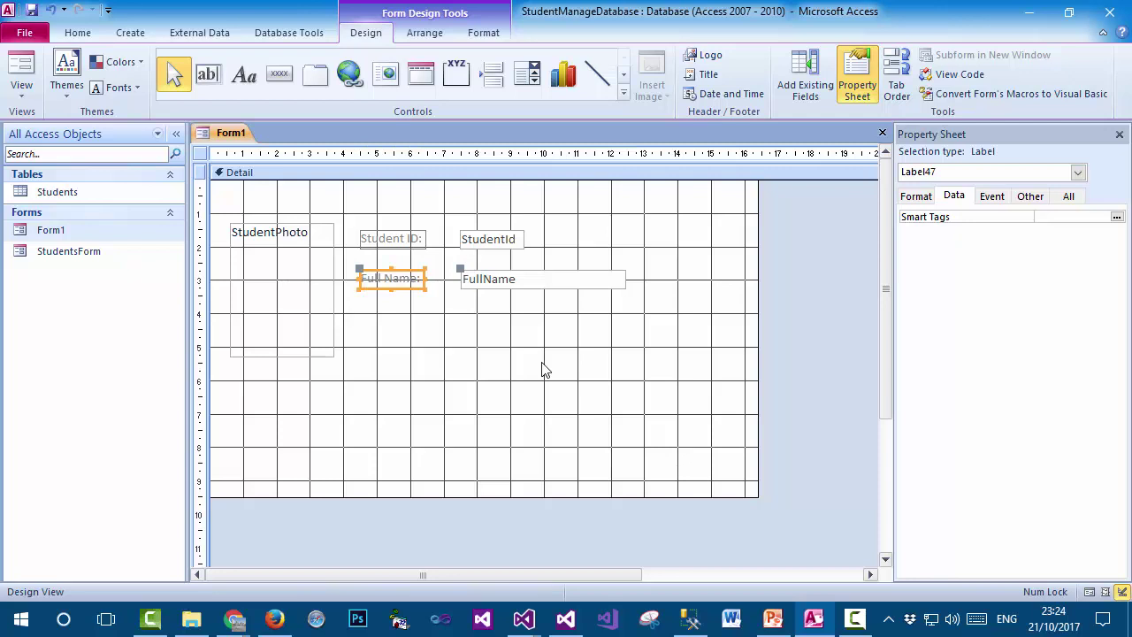
{"action": "left_click", "coordinate": [520, 362]}
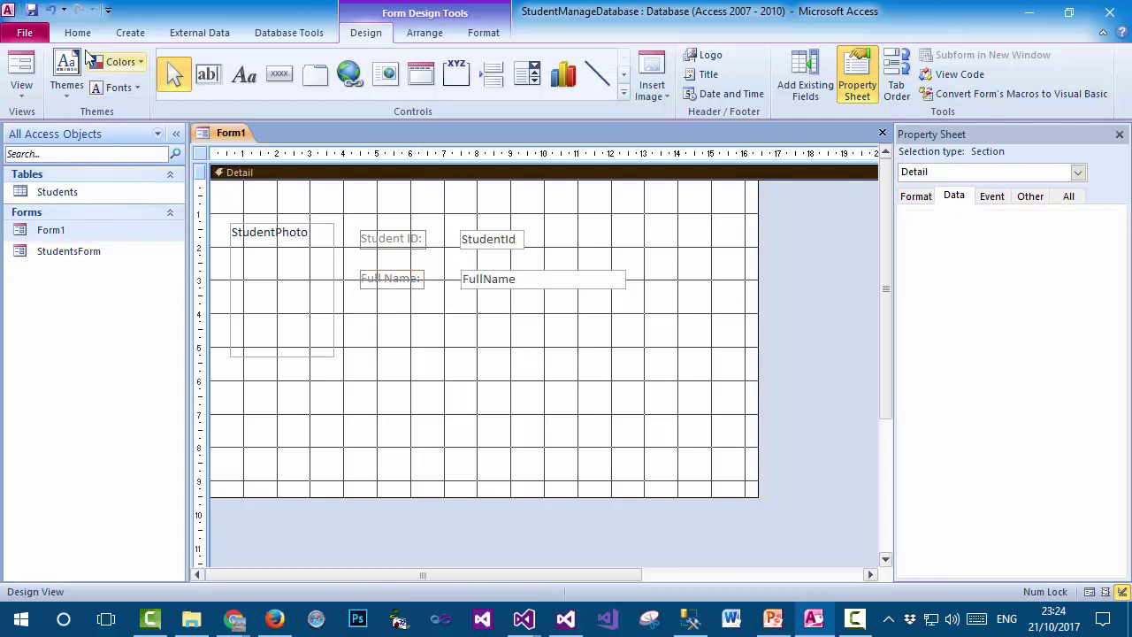
- Check the Full Name row's appearance in Form View and return the form to Design View
{"action": "double_click", "coordinate": [80, 228]}
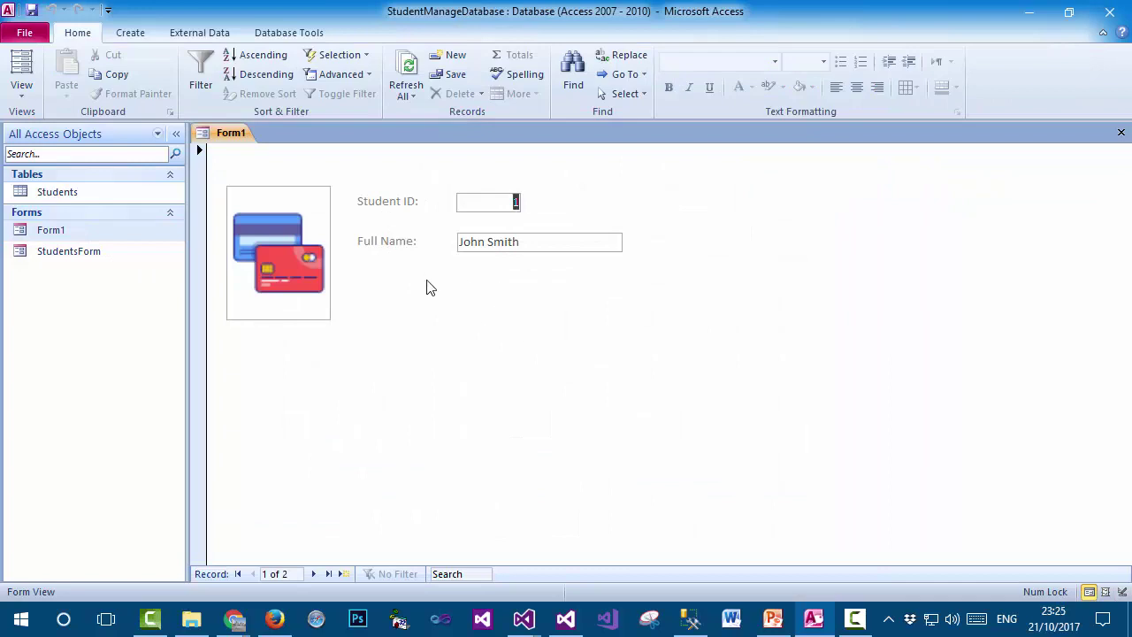
{"action": "right_click", "coordinate": [68, 231]}
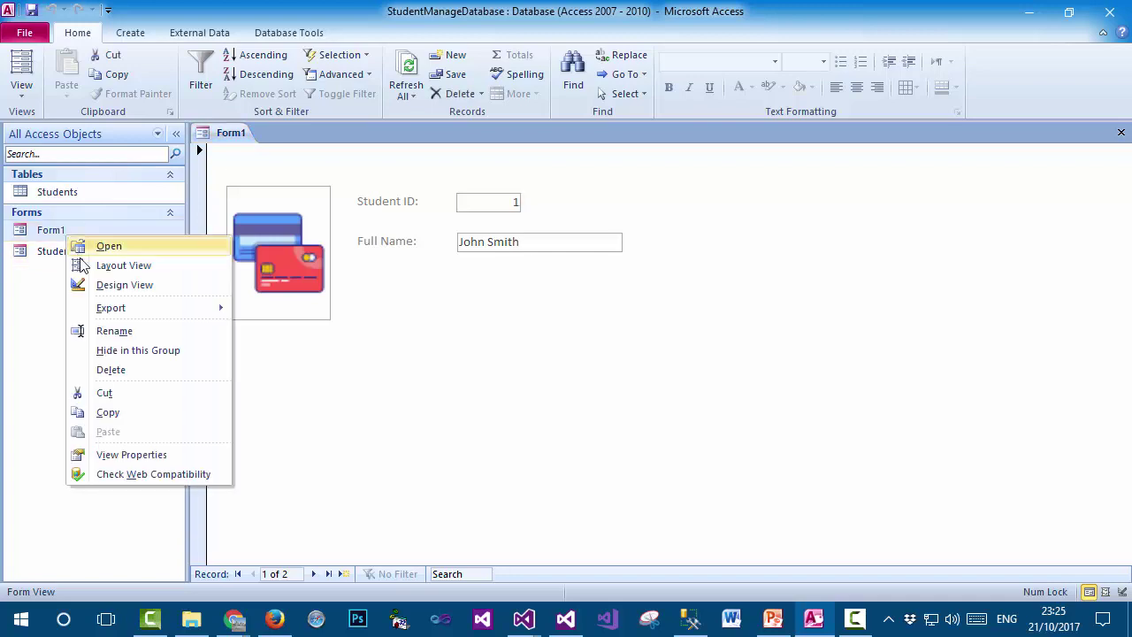
{"action": "left_click", "coordinate": [100, 285]}
- Add a text box below the Full Name row and open its Control Source choices
{"action": "left_click", "coordinate": [208, 73]}
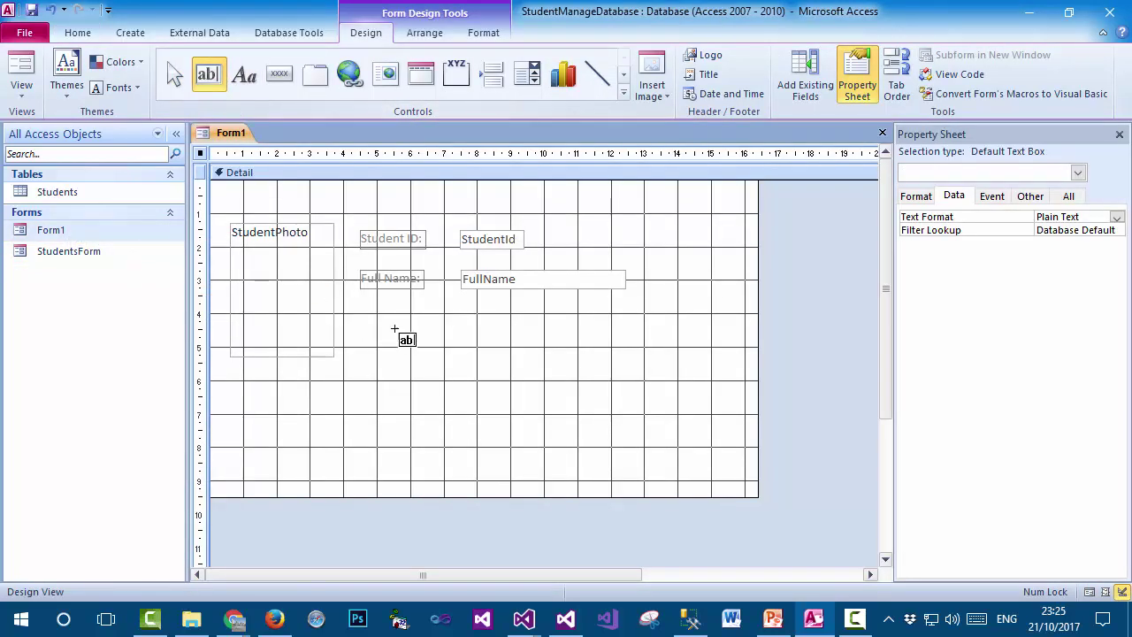
{"action": "left_click", "coordinate": [459, 307]}
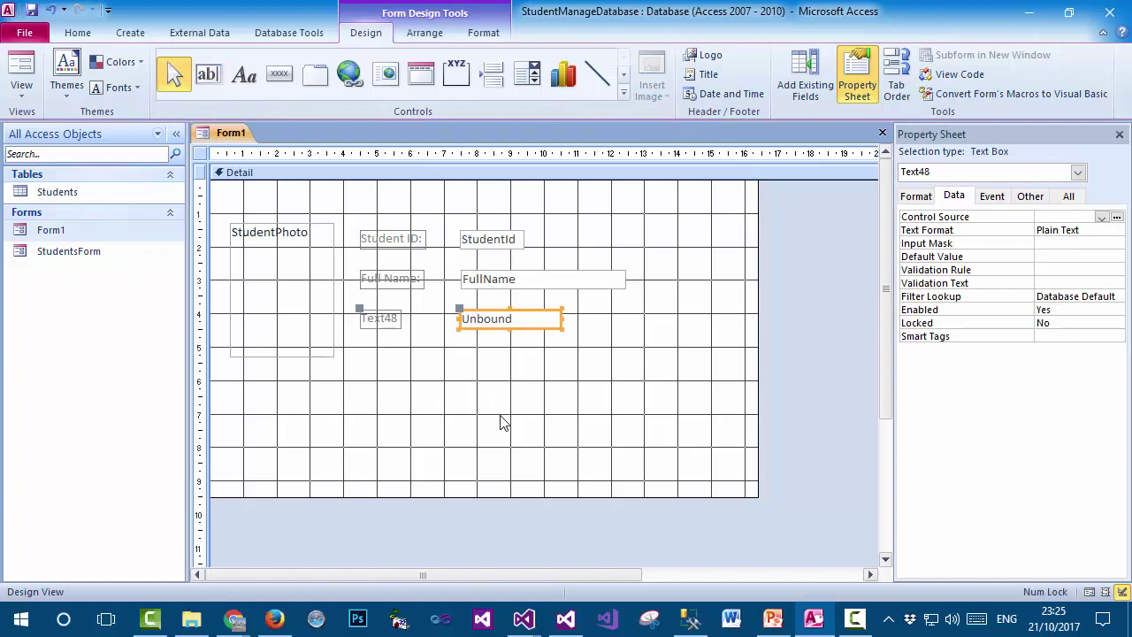
{"action": "left_click", "coordinate": [1101, 217]}
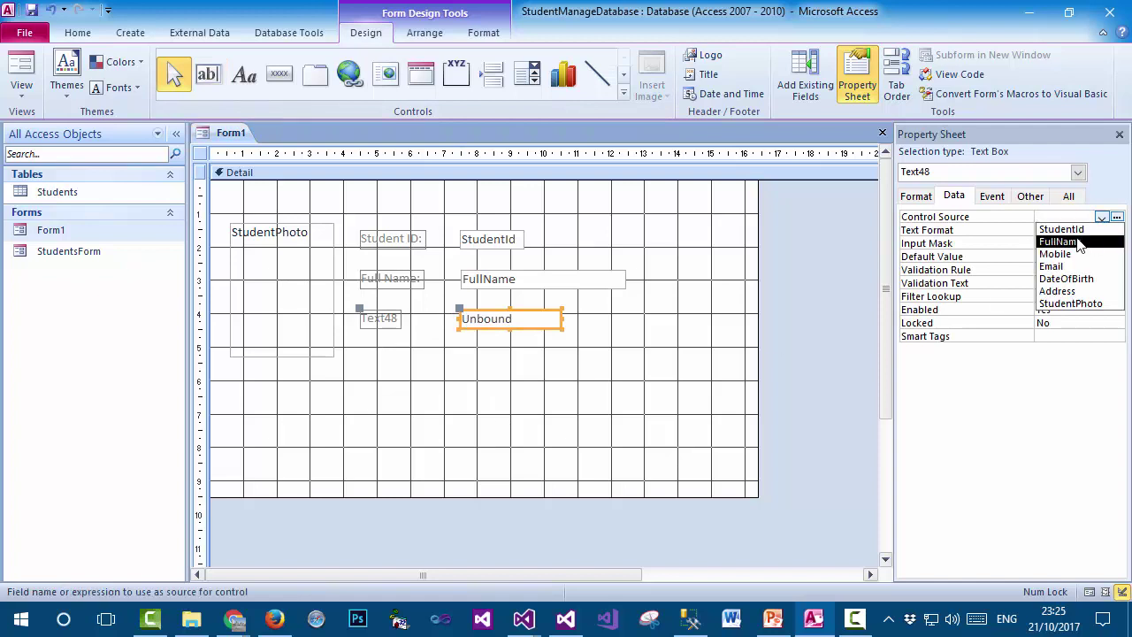